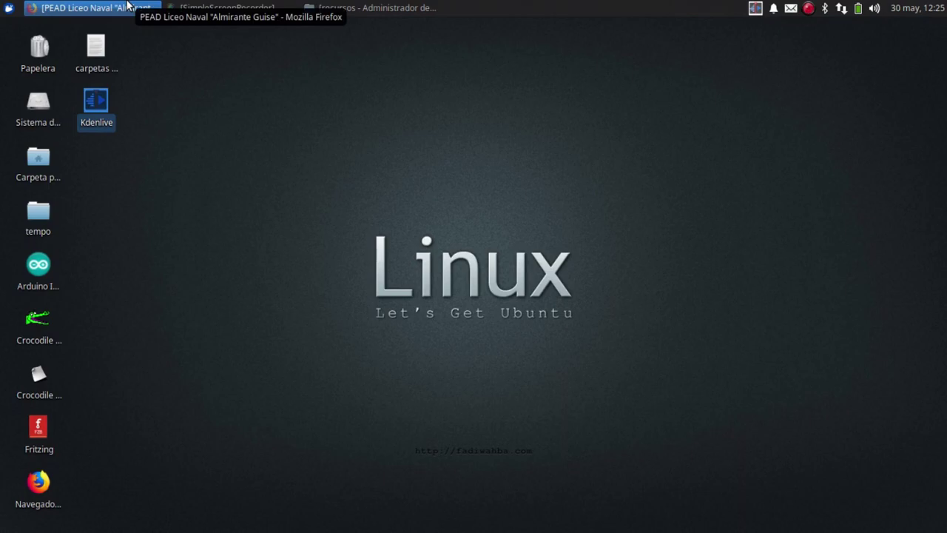
# Open the II BIMESTRE section of the EPT ROBOTICA - 4AS [2020-1] course.
pyautogui.scroll(-3, 498, 348)
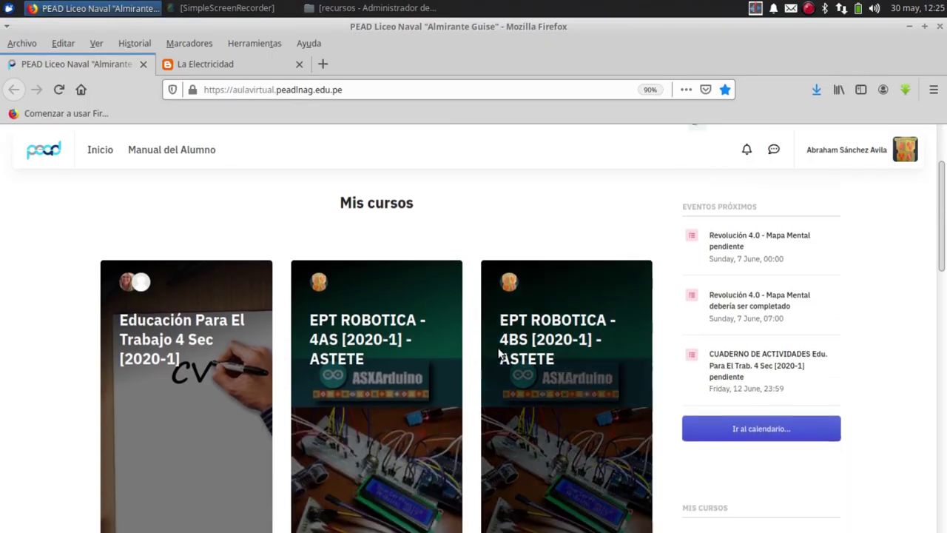
pyautogui.click(347, 334)
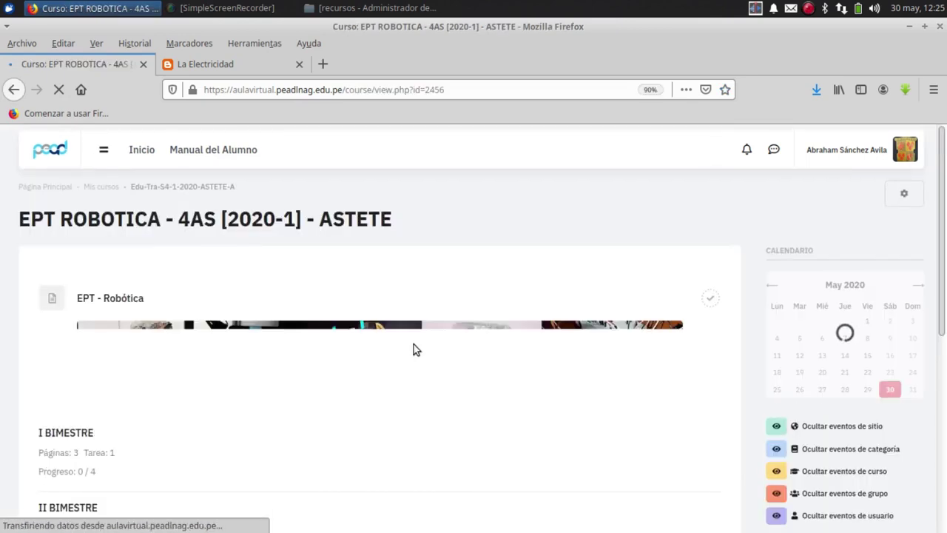
pyautogui.scroll(-2, 416, 347)
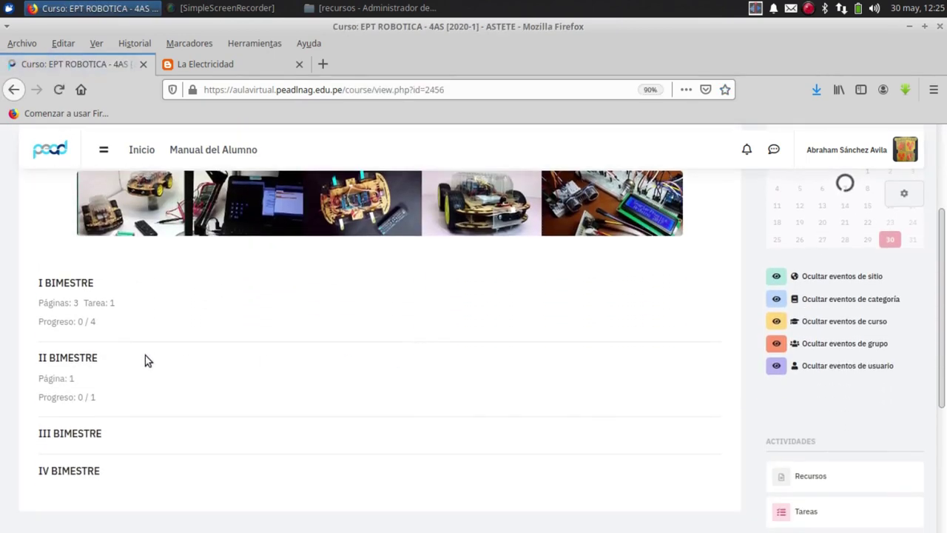
pyautogui.click(73, 361)
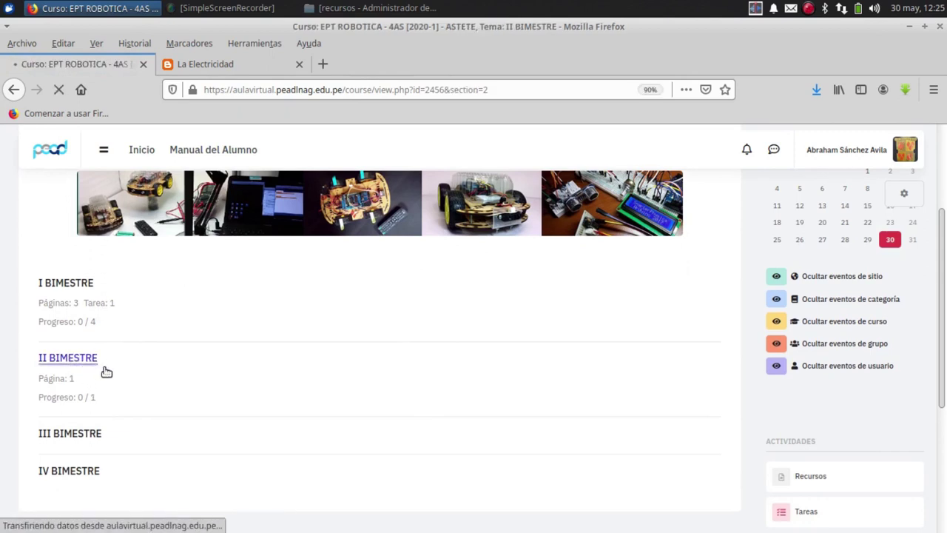
pyautogui.scroll(-4, 694, 393)
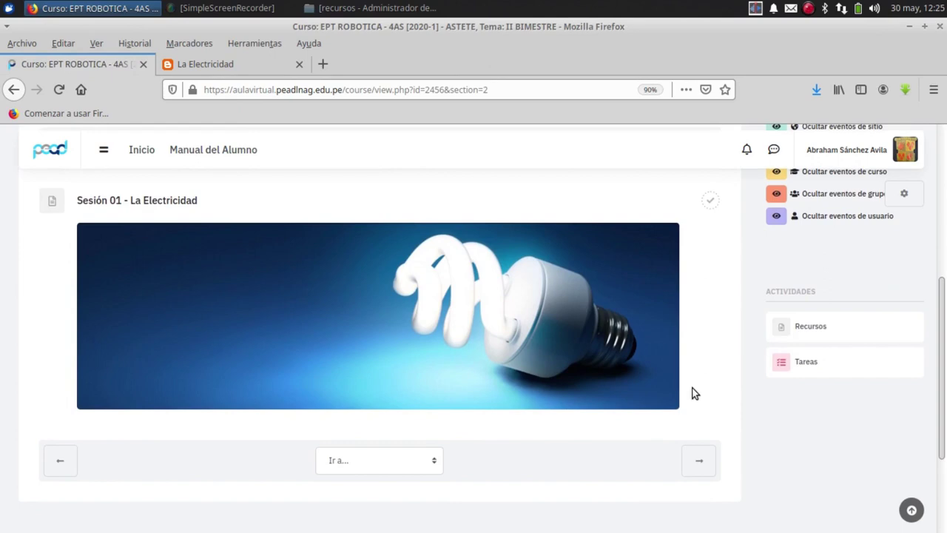
# Turn on editing mode for the course.
pyautogui.scroll(1, 691, 392)
pyautogui.scroll(2, 920, 336)
pyautogui.scroll(3, 920, 323)
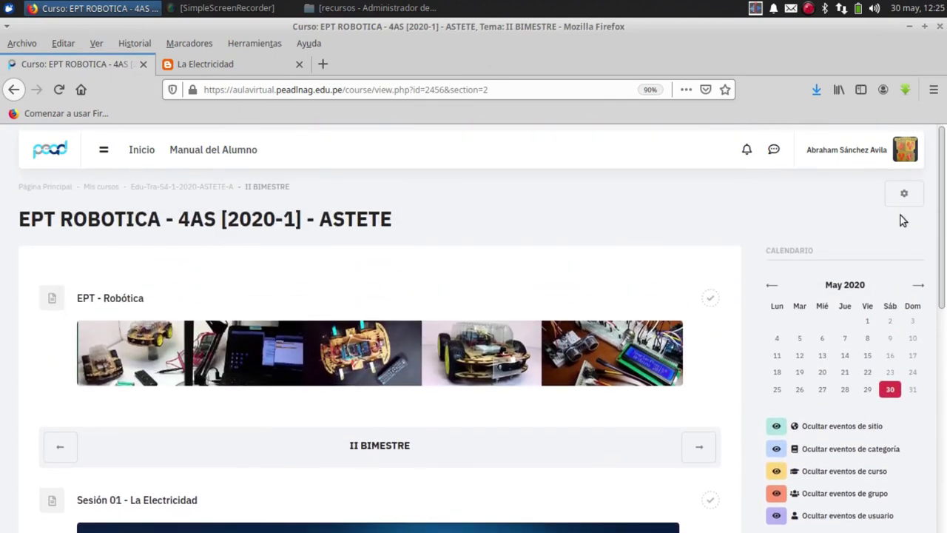
pyautogui.click(904, 195)
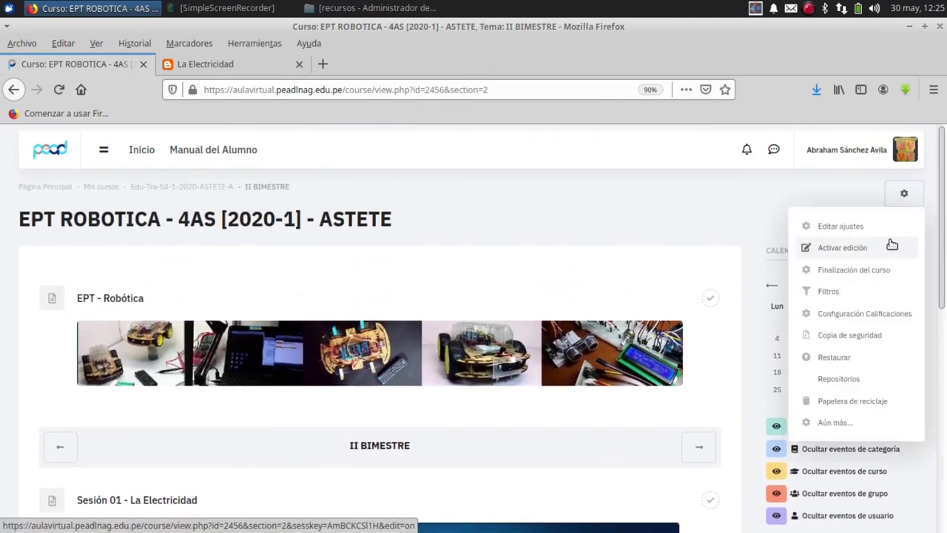
pyautogui.click(860, 252)
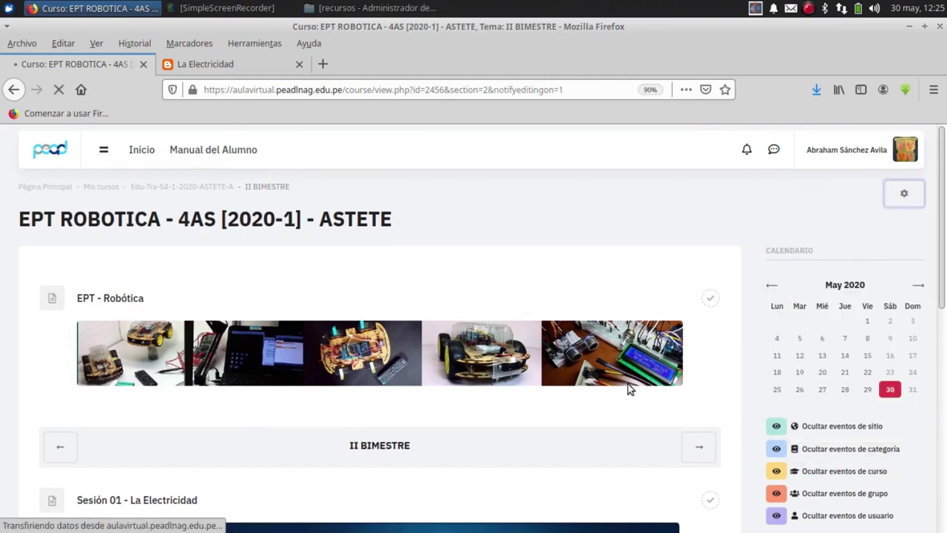
# Add a Foro activity to the II BIMESTRE section below Sesión 01, reviewing the activity's help text before adding it.
pyautogui.scroll(-4, 627, 390)
pyautogui.scroll(-4, 628, 389)
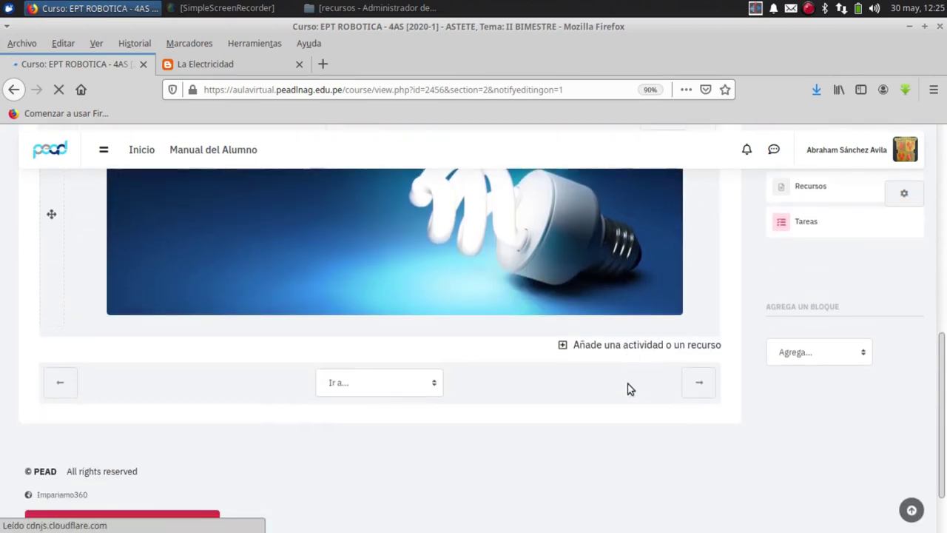
pyautogui.scroll(3, 628, 390)
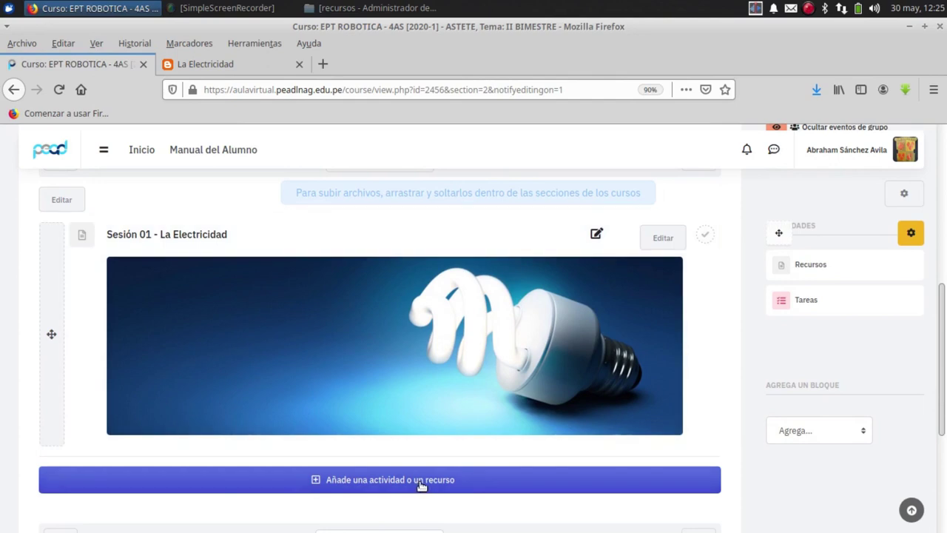
pyautogui.click(420, 485)
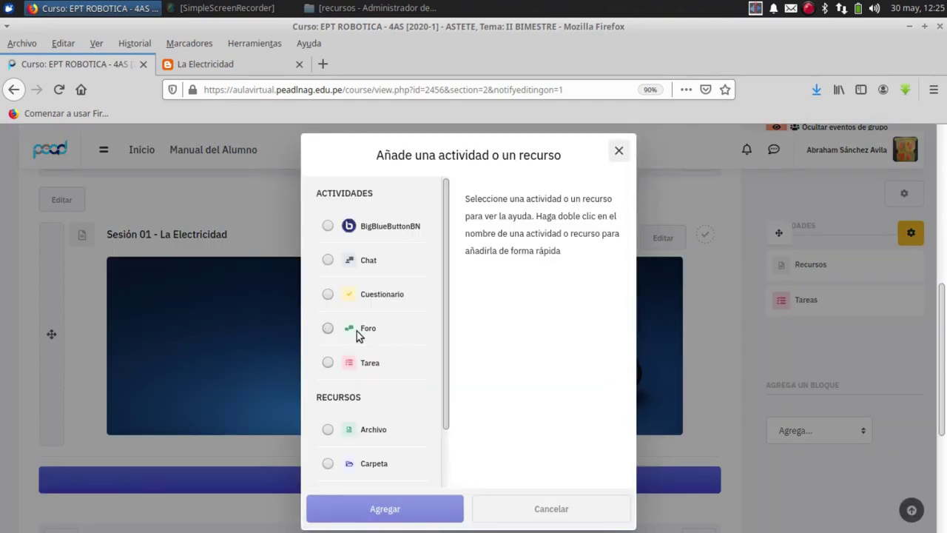
pyautogui.click(328, 329)
pyautogui.scroll(-3, 518, 268)
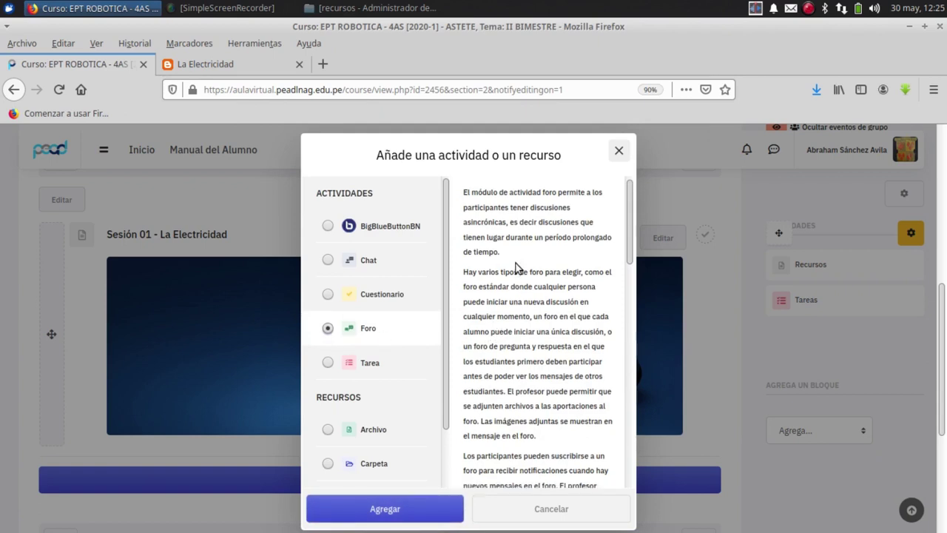
pyautogui.scroll(-4, 518, 268)
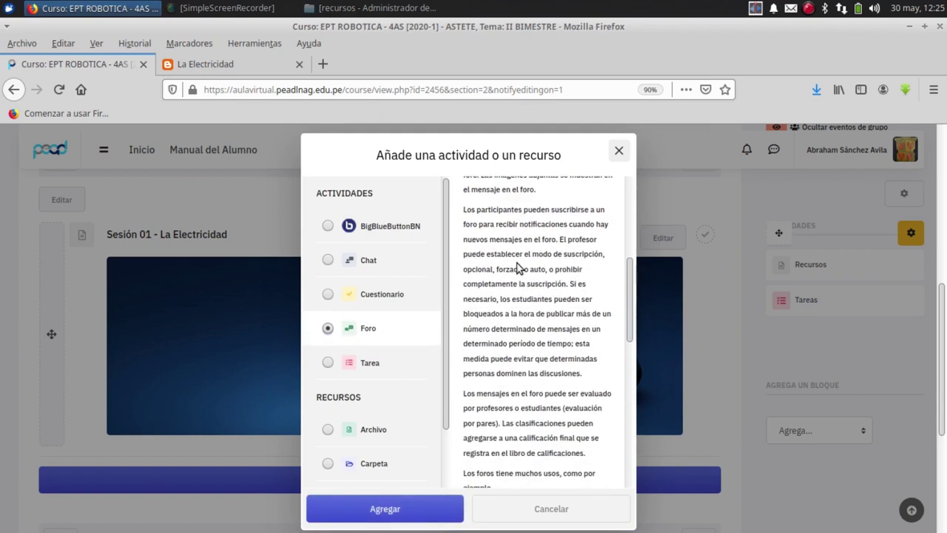
pyautogui.scroll(-5, 518, 268)
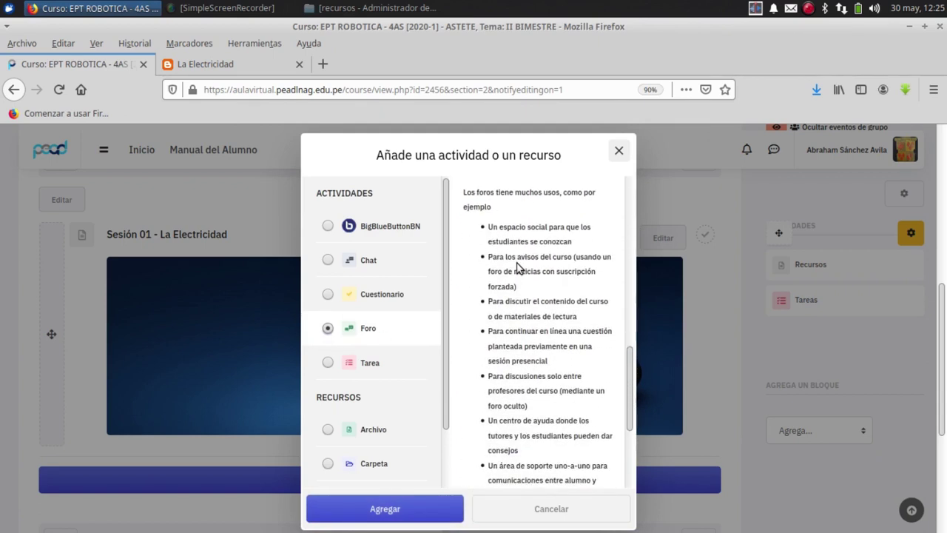
pyautogui.scroll(-2, 518, 268)
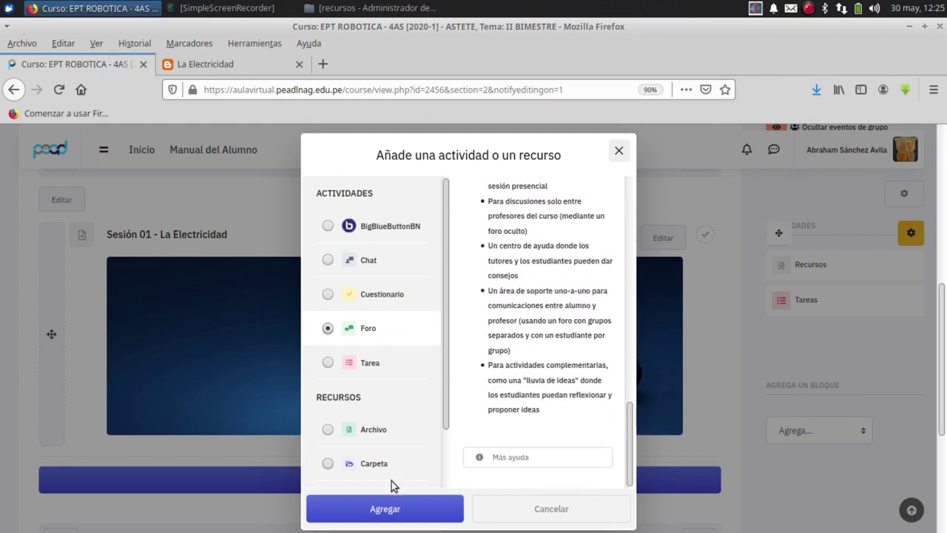
pyautogui.click(413, 518)
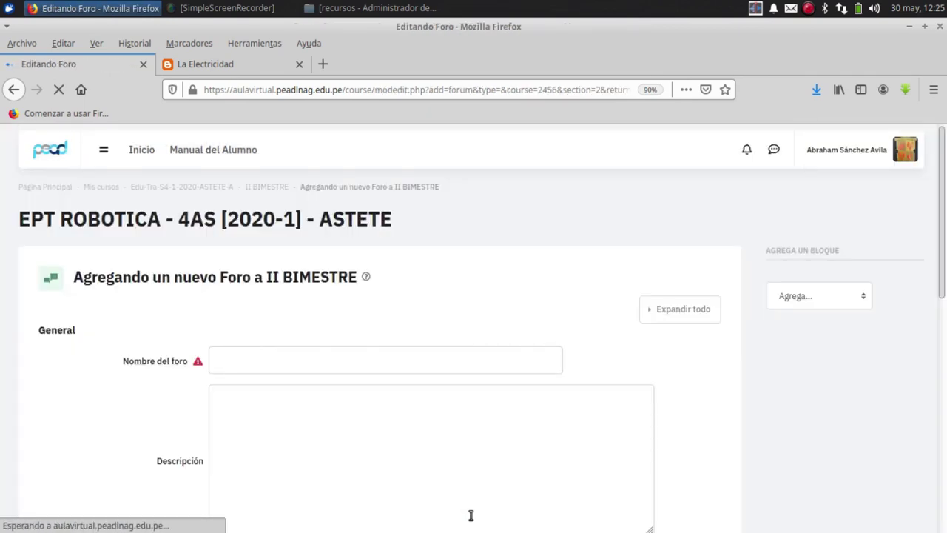
# Name the new forum "Sesión 01 - La Electricidad".
pyautogui.scroll(-3, 427, 484)
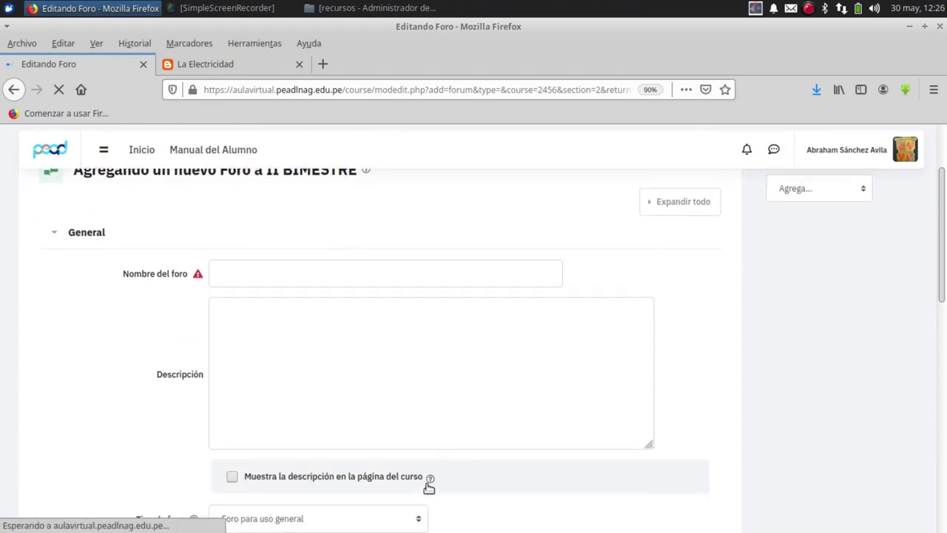
pyautogui.click(247, 269)
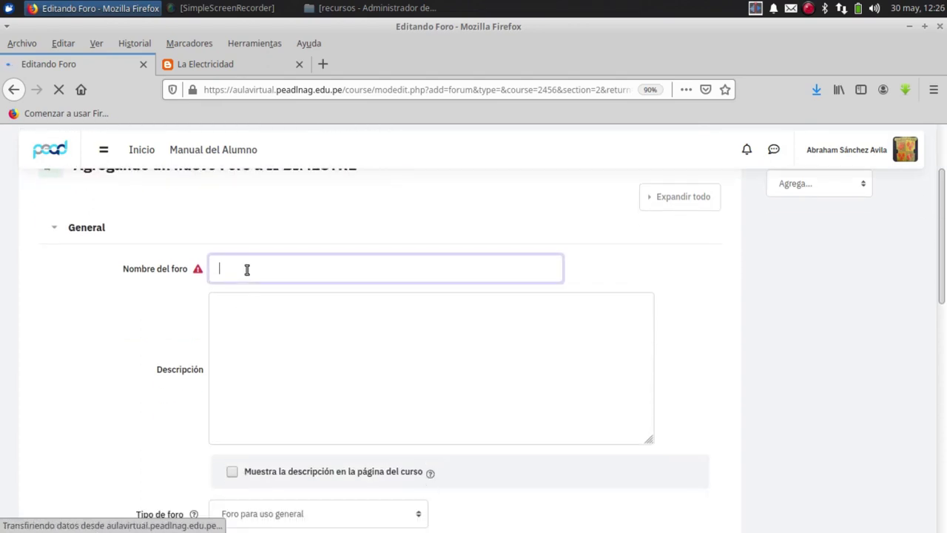
pyautogui.click(247, 270)
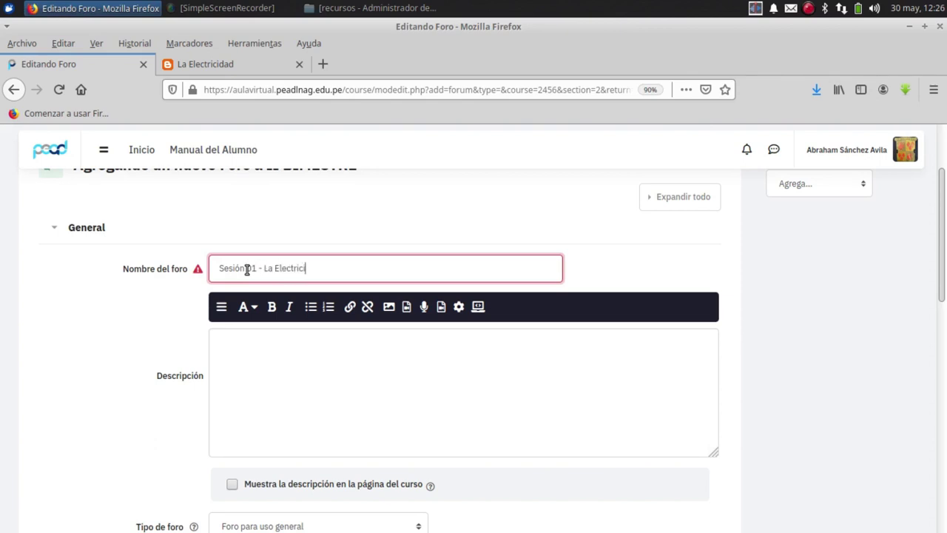
# Describe the forum as "Foro de discutir el tema y realizar consultas sobre algún punto tratado en clase." and show the description on the course page.
pyautogui.click(271, 355)
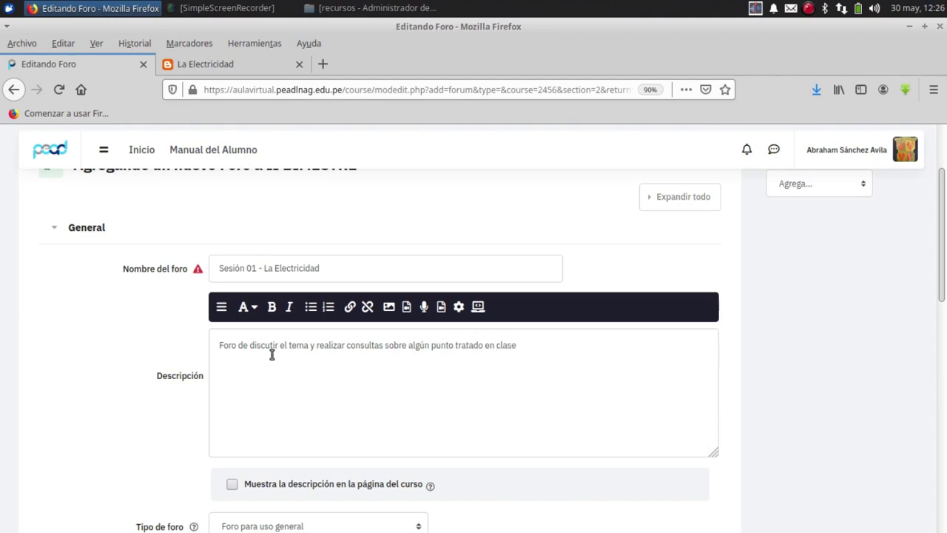
pyautogui.scroll(-2, 271, 355)
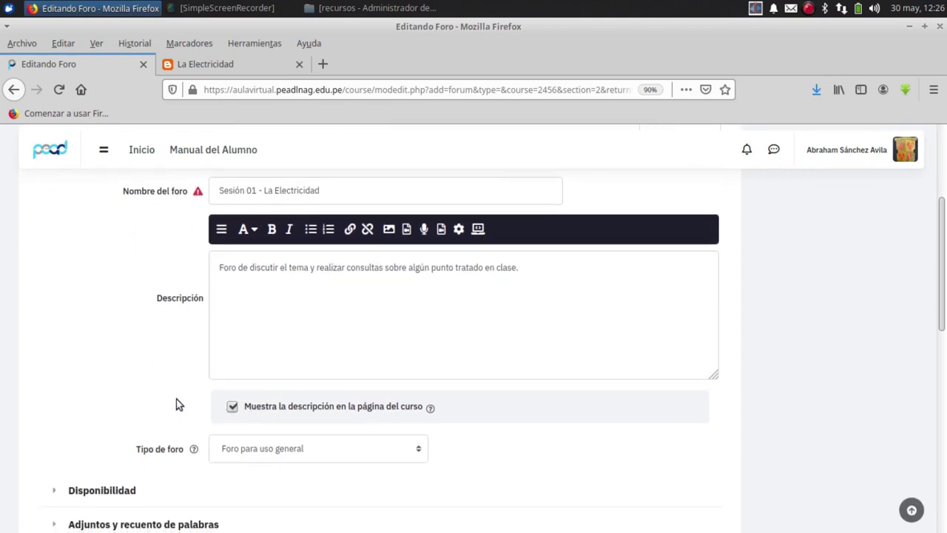
# Enable both the Fecha de entrega and the Fecha límite in the forum's Disponibilidad settings.
pyautogui.scroll(-5, 176, 402)
pyautogui.scroll(1, 177, 403)
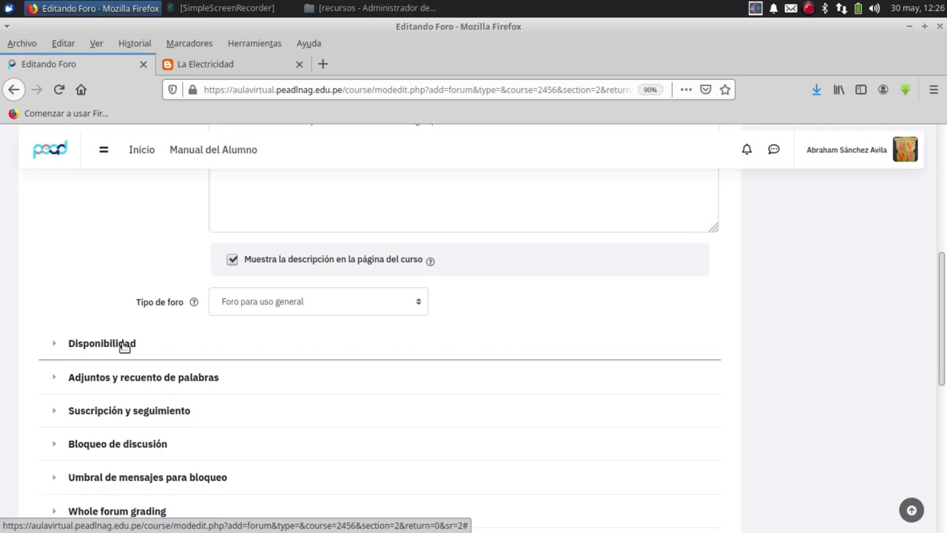
pyautogui.click(124, 344)
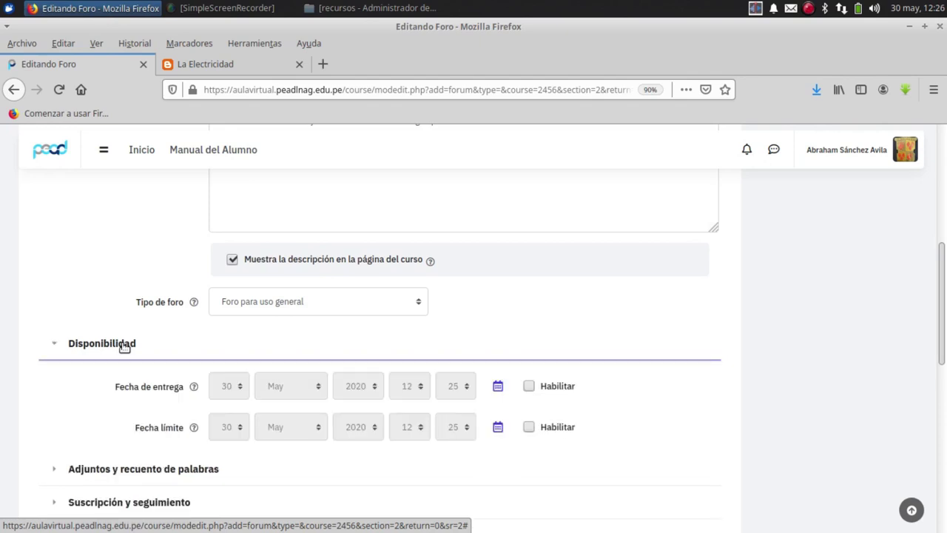
pyautogui.click(528, 385)
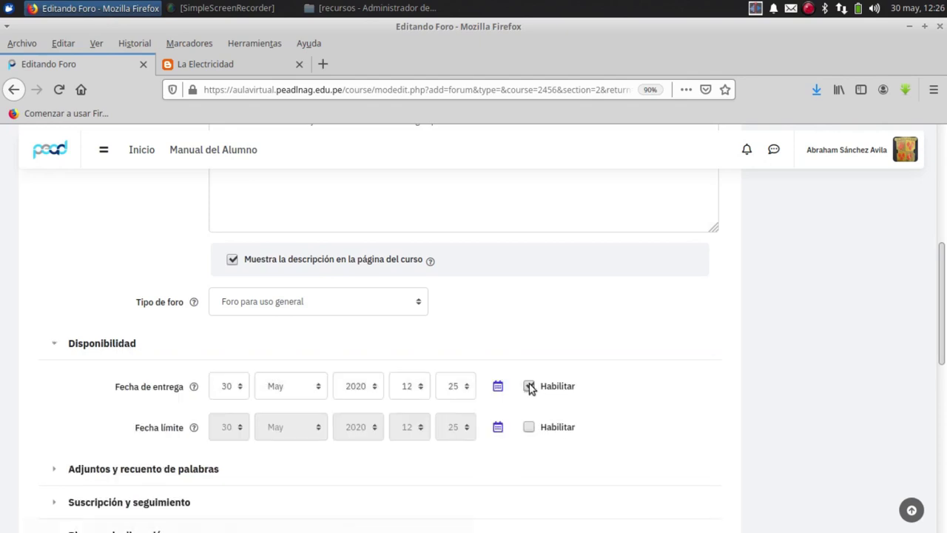
pyautogui.click(529, 427)
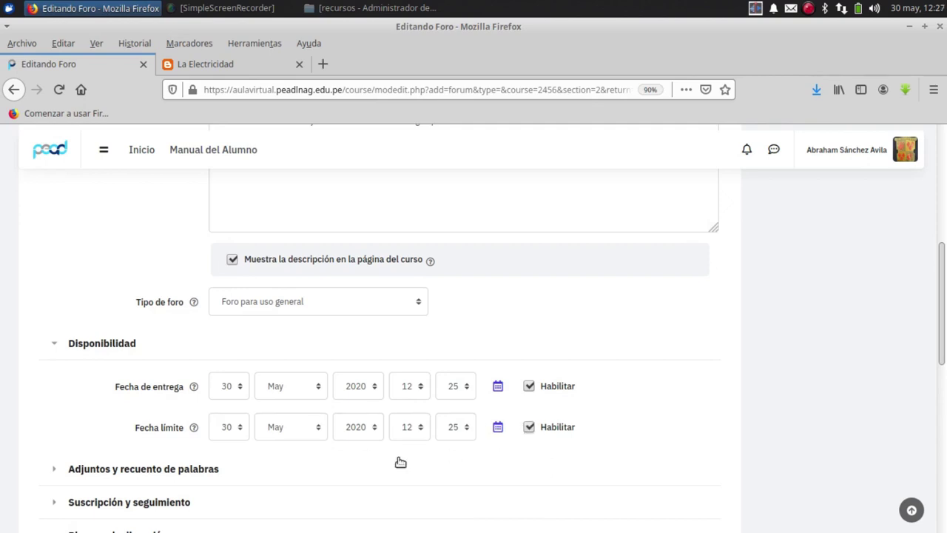
# Set the forum's Fecha límite to day 5 of June.
pyautogui.click(241, 448)
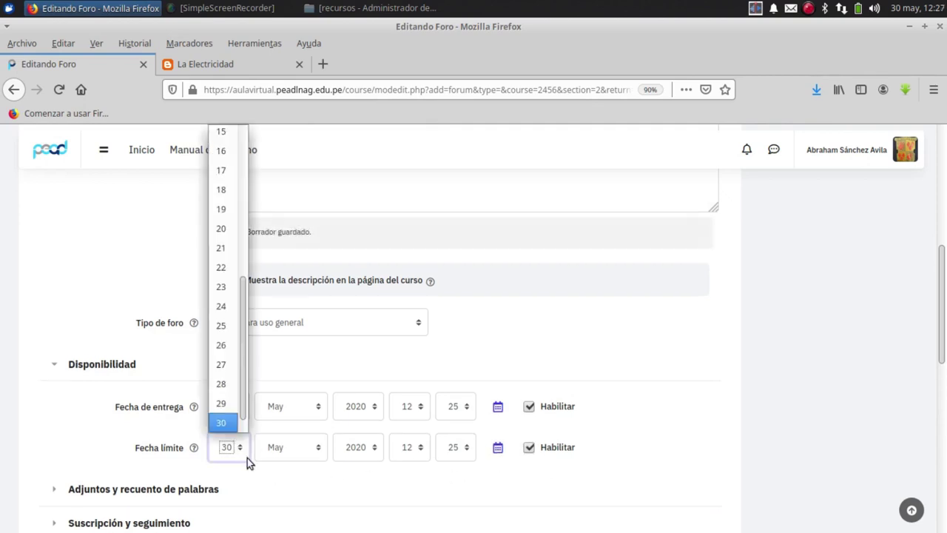
pyautogui.scroll(5, 231, 211)
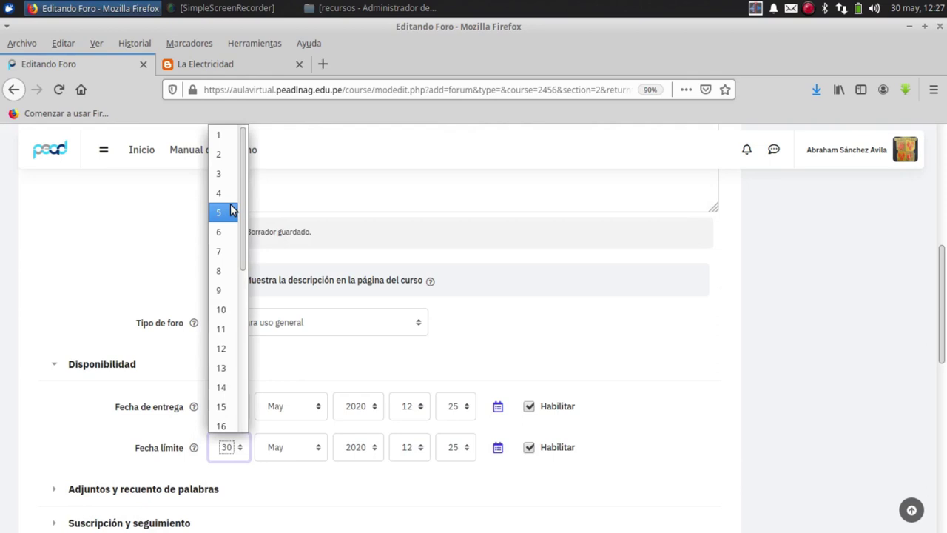
pyautogui.click(230, 211)
pyautogui.click(318, 445)
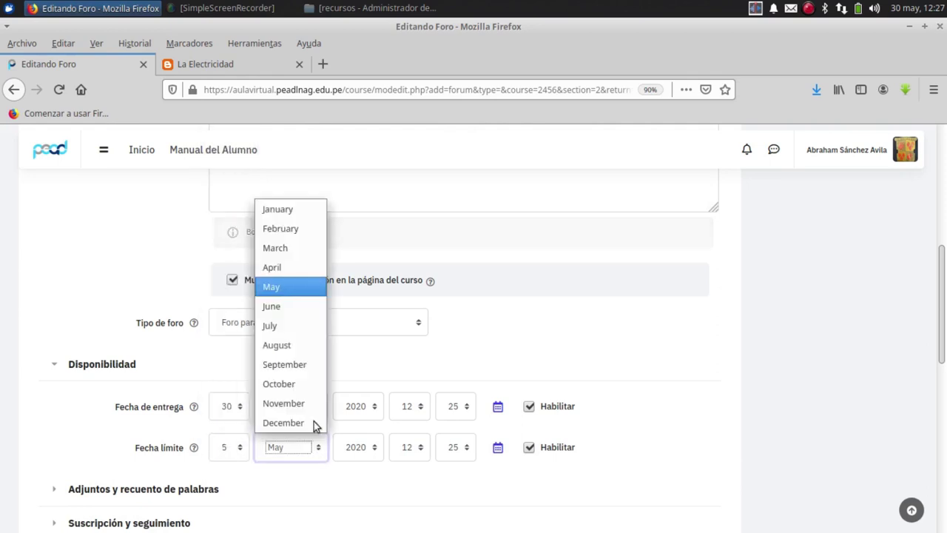
pyautogui.scroll(-1, 292, 311)
pyautogui.click(292, 307)
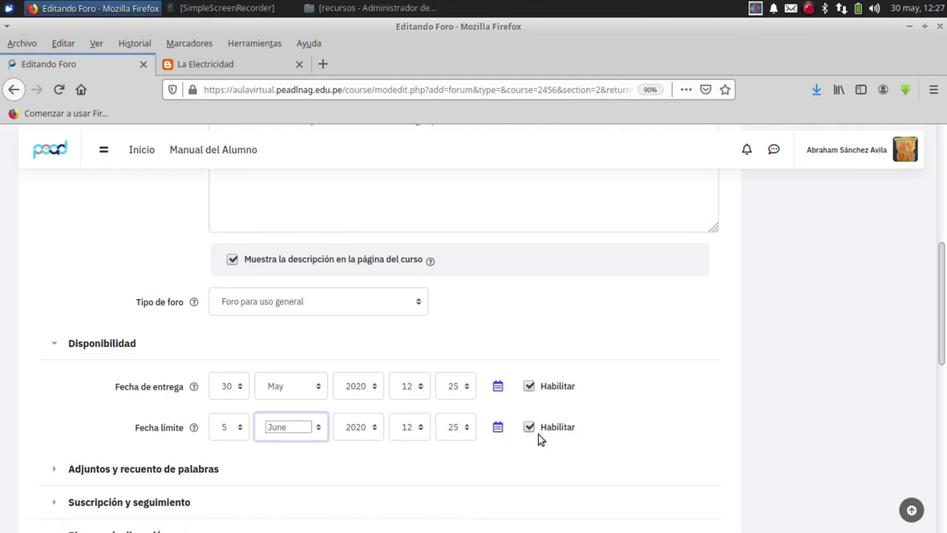
# Examine the forum's subscription and tracking, discussion locking, post threshold and Whole forum grading settings.
pyautogui.scroll(-4, 378, 466)
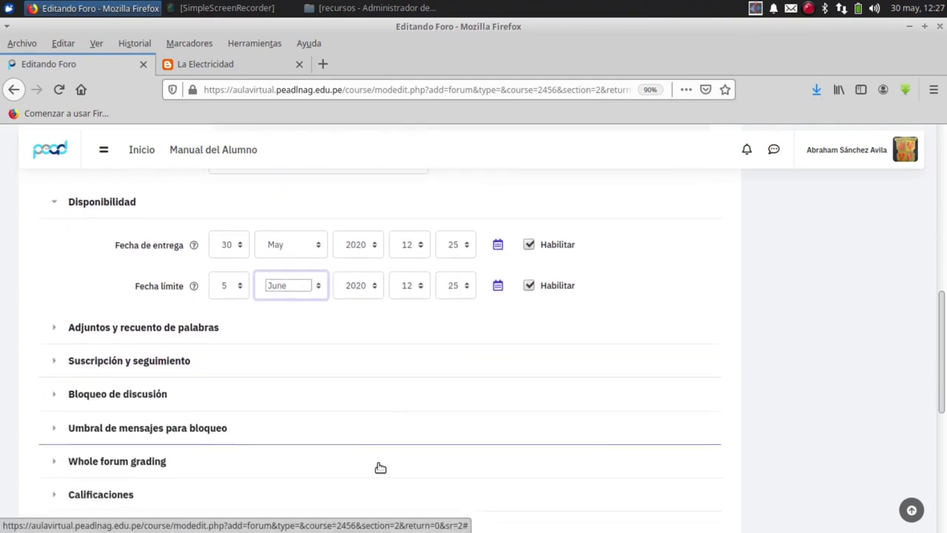
pyautogui.click(127, 353)
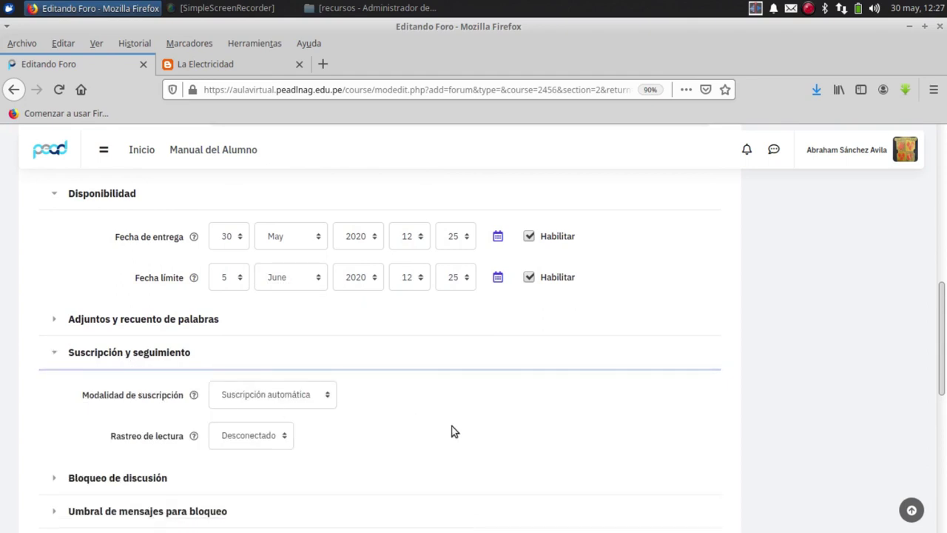
pyautogui.scroll(-4, 453, 432)
pyautogui.click(101, 330)
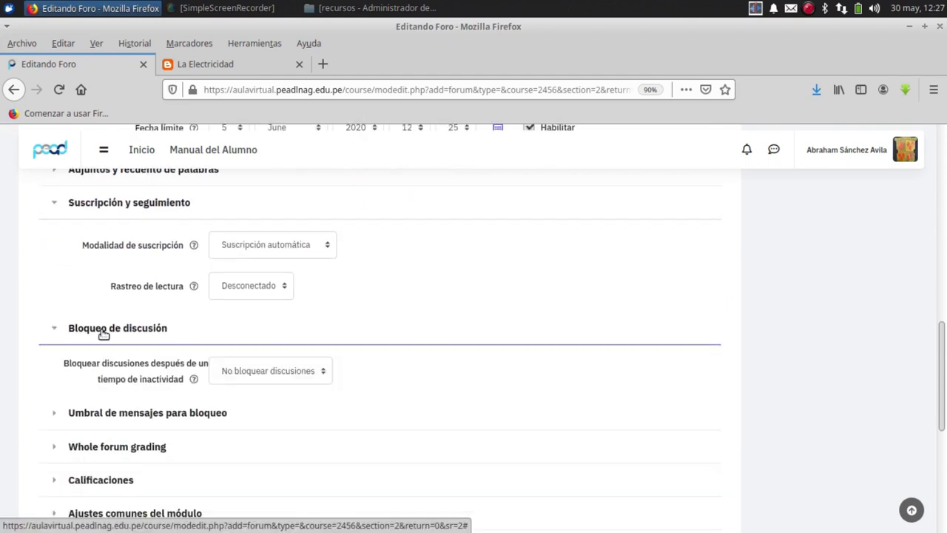
pyautogui.scroll(-2, 402, 429)
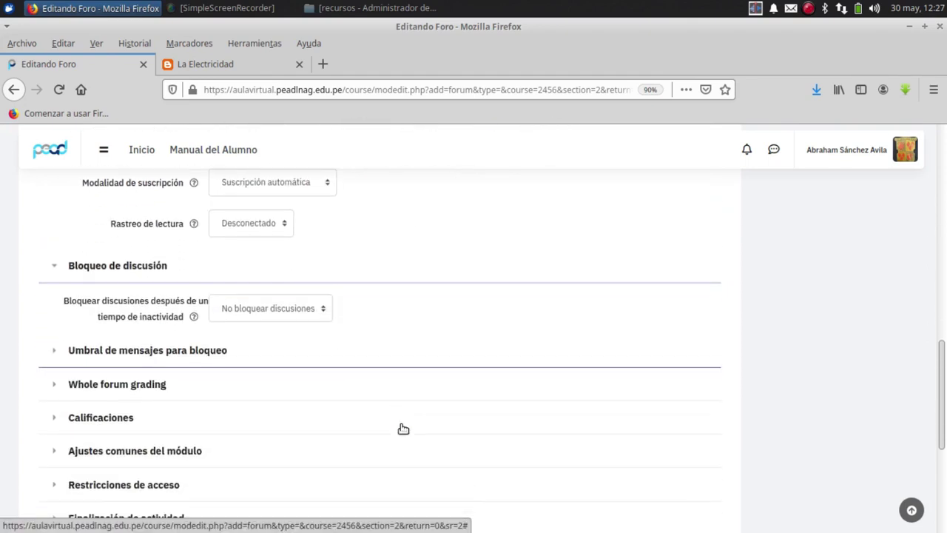
pyautogui.click(141, 343)
pyautogui.scroll(-2, 381, 374)
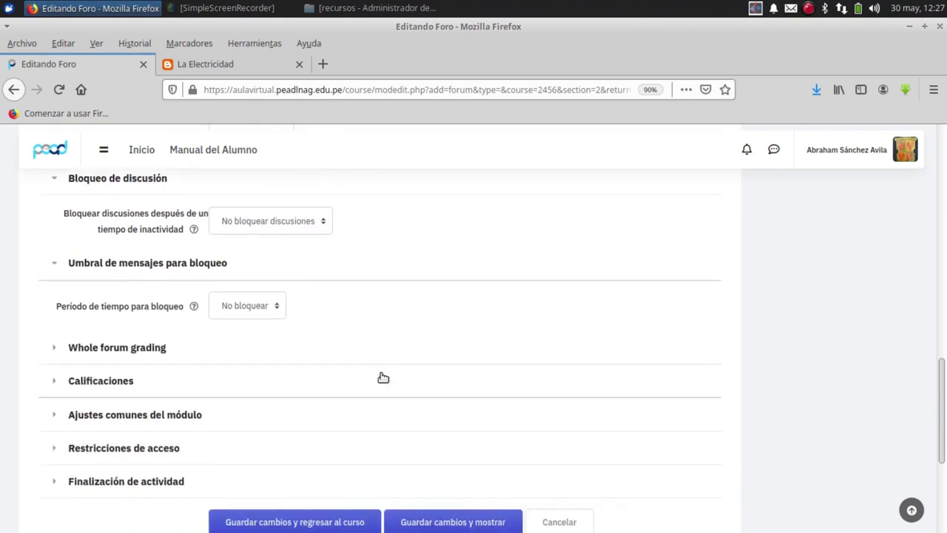
pyautogui.click(139, 351)
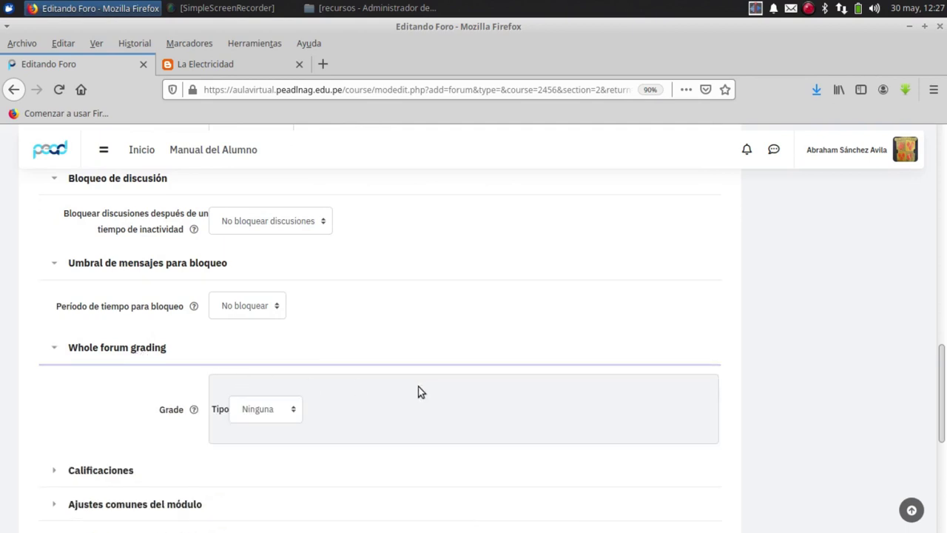
# Examine the forum's Calificaciones, Ajustes comunes del módulo and Restricciones de acceso settings.
pyautogui.scroll(-4, 418, 392)
pyautogui.click(116, 325)
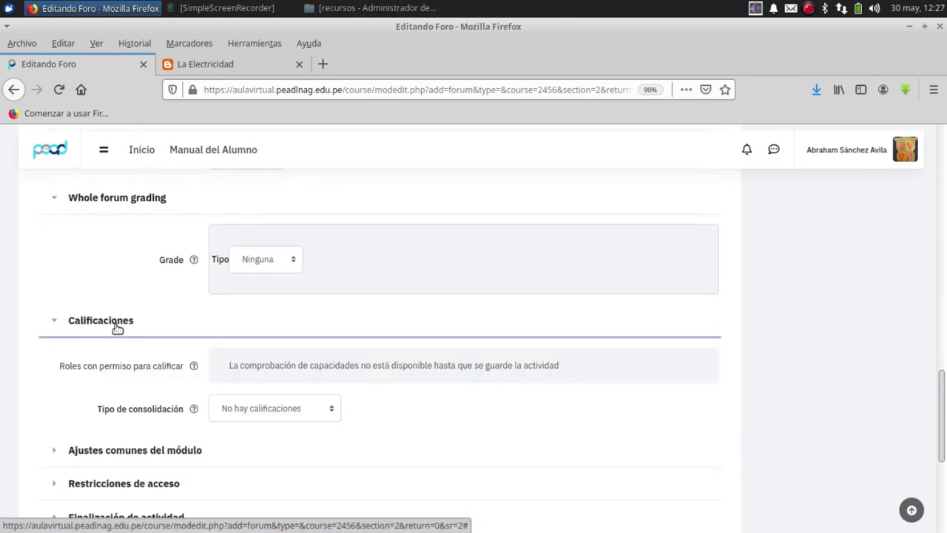
pyautogui.scroll(-4, 398, 397)
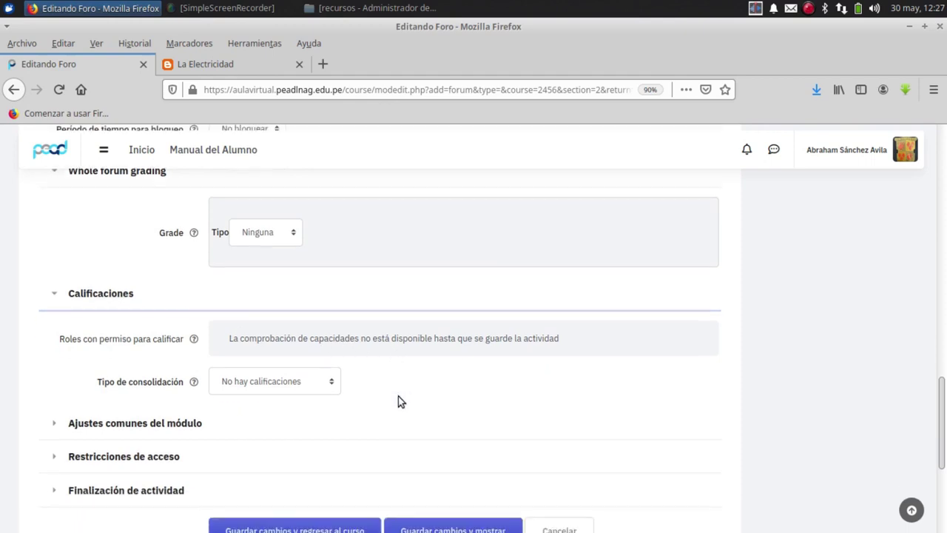
pyautogui.click(111, 304)
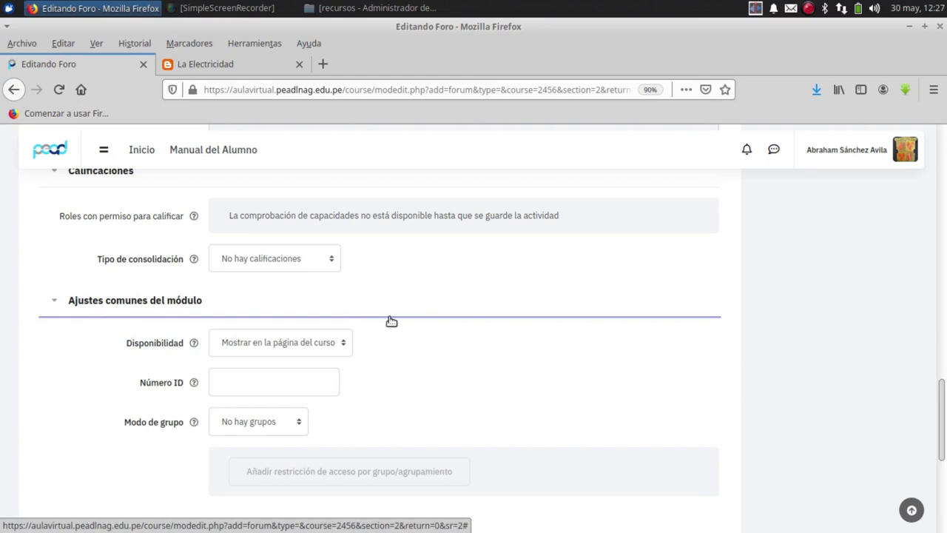
pyautogui.scroll(-4, 390, 321)
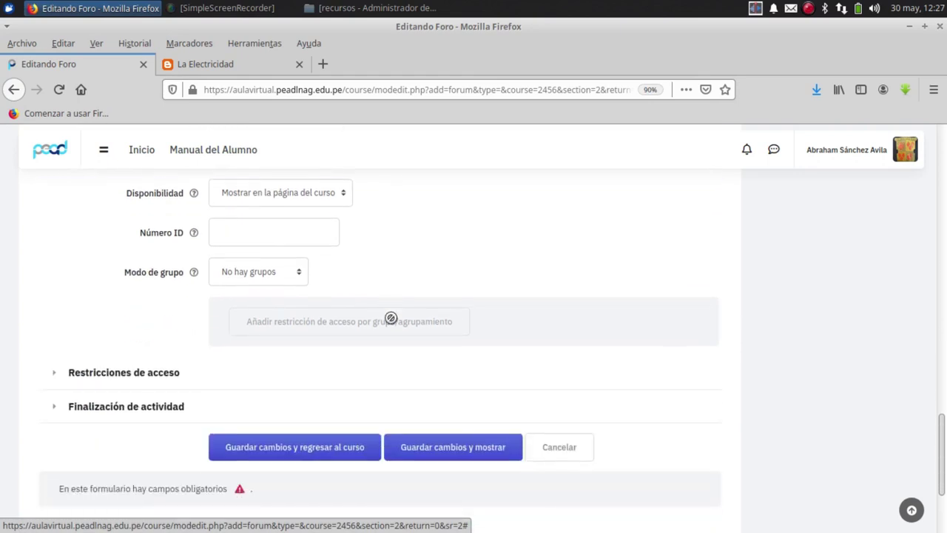
pyautogui.click(181, 376)
pyautogui.scroll(-4, 373, 376)
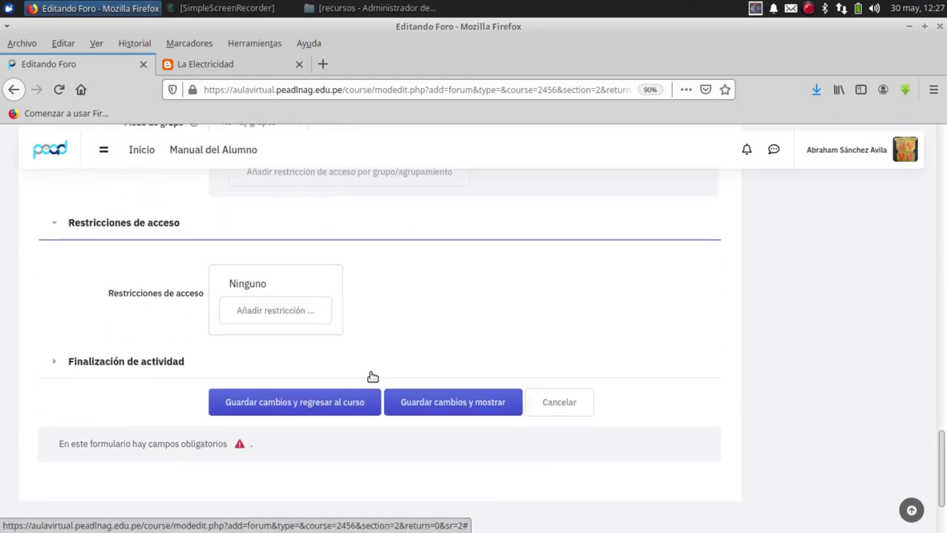
# Enable the forum's expected completion date in Finalización de actividad, set it to 5 June, and save the forum, returning to the course.
pyautogui.click(189, 367)
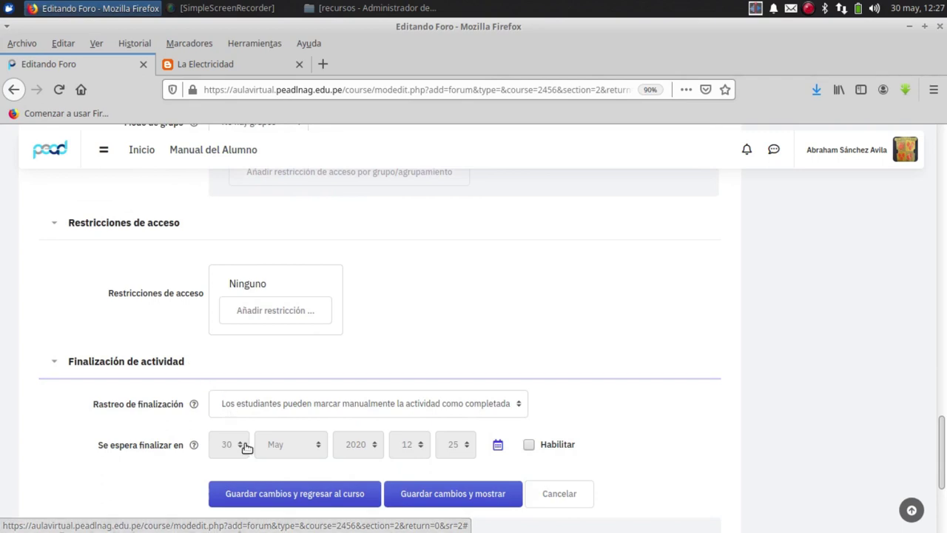
pyautogui.click(529, 444)
pyautogui.click(242, 447)
pyautogui.scroll(5, 232, 277)
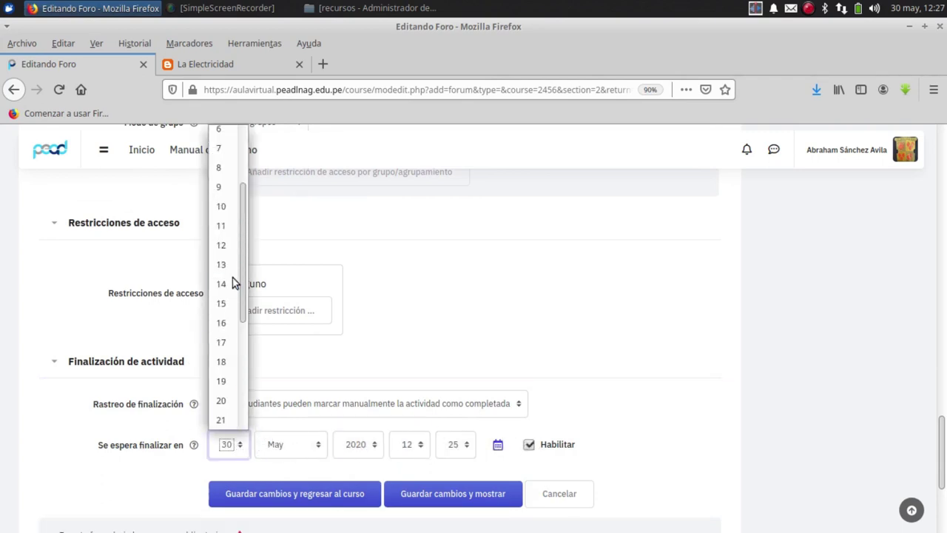
pyautogui.click(224, 215)
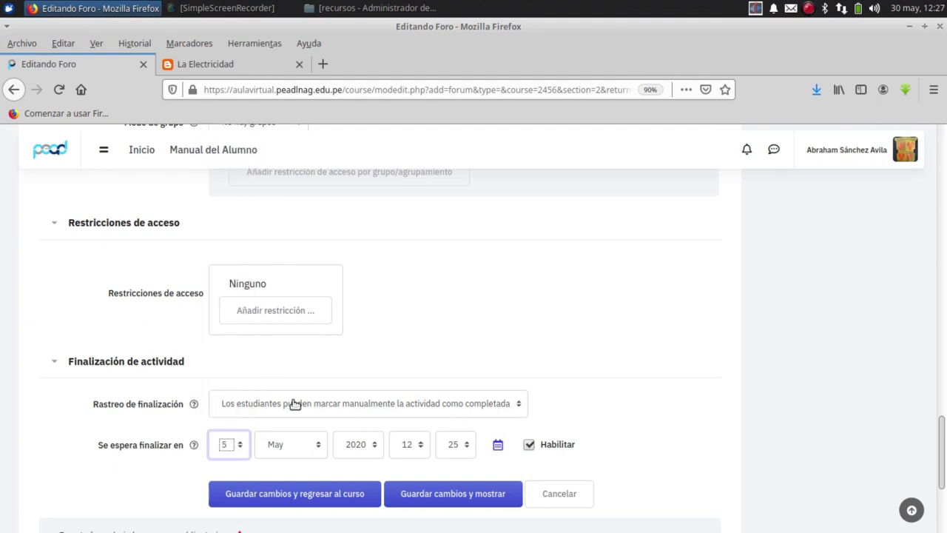
pyautogui.click(313, 444)
pyautogui.click(274, 306)
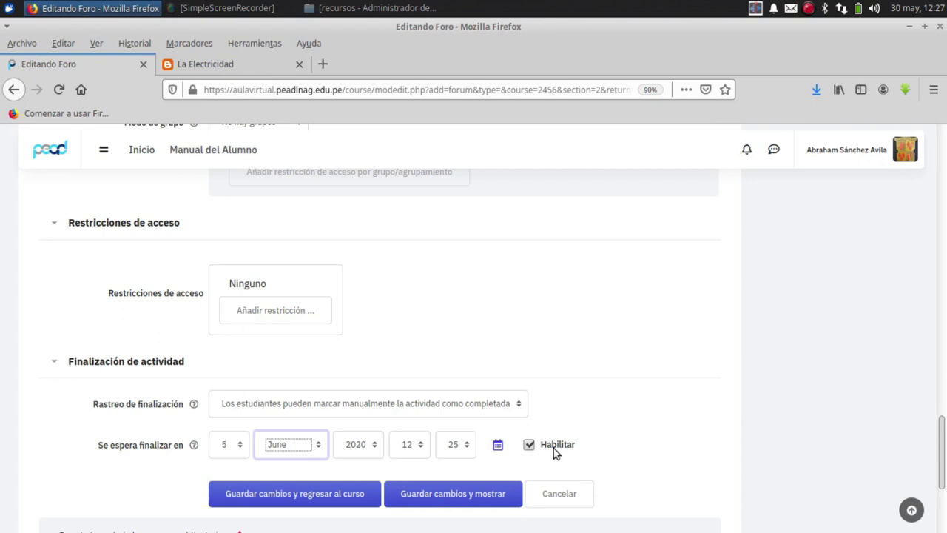
pyautogui.scroll(-2, 363, 438)
pyautogui.click(370, 423)
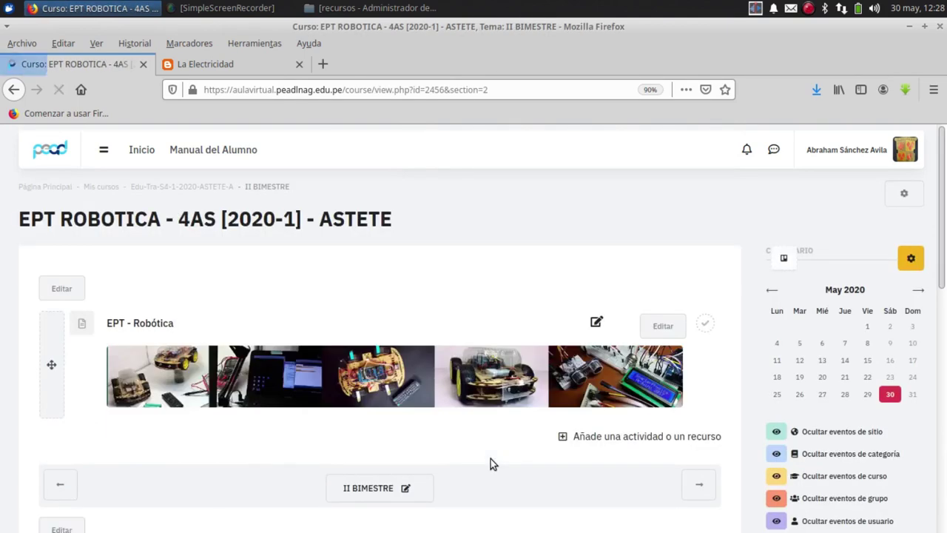
# Turn off editing mode for the robotics course page.
pyautogui.scroll(-3, 490, 450)
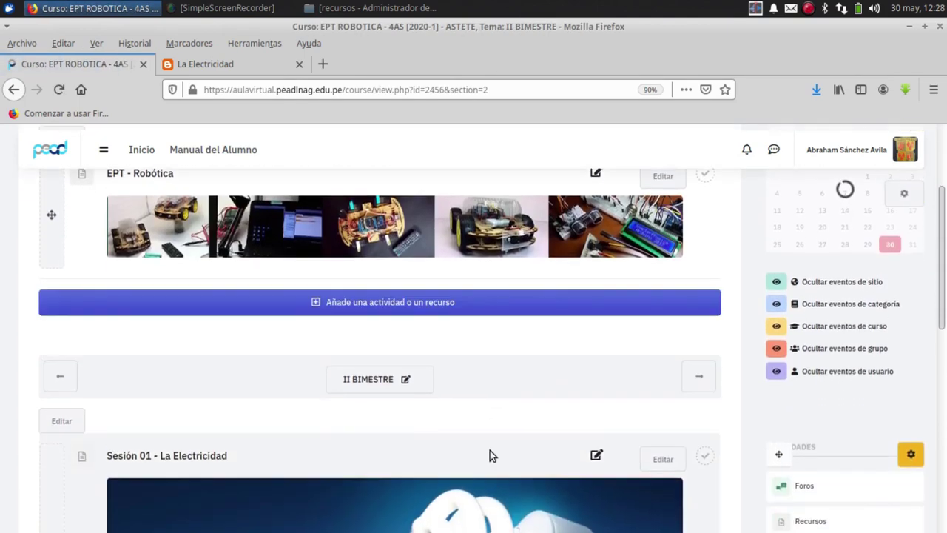
pyautogui.scroll(3, 491, 453)
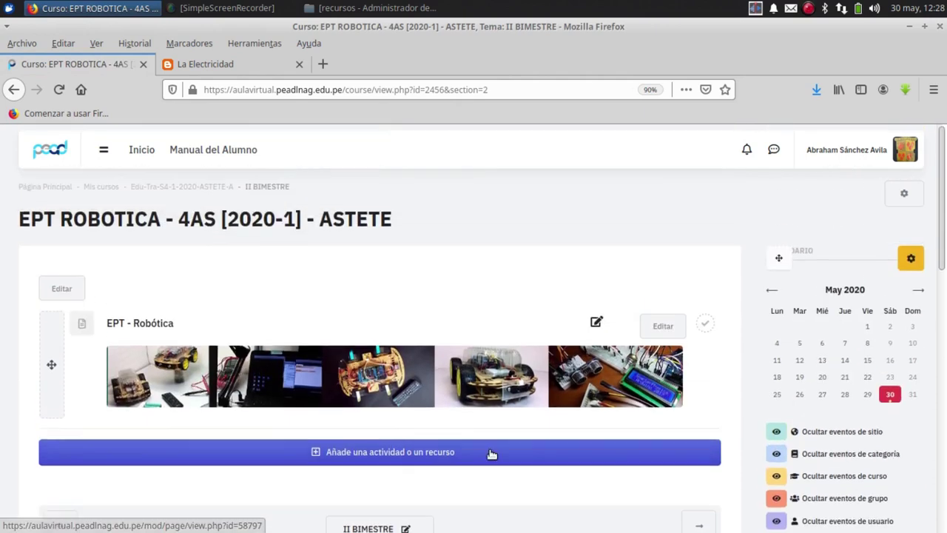
pyautogui.click(906, 195)
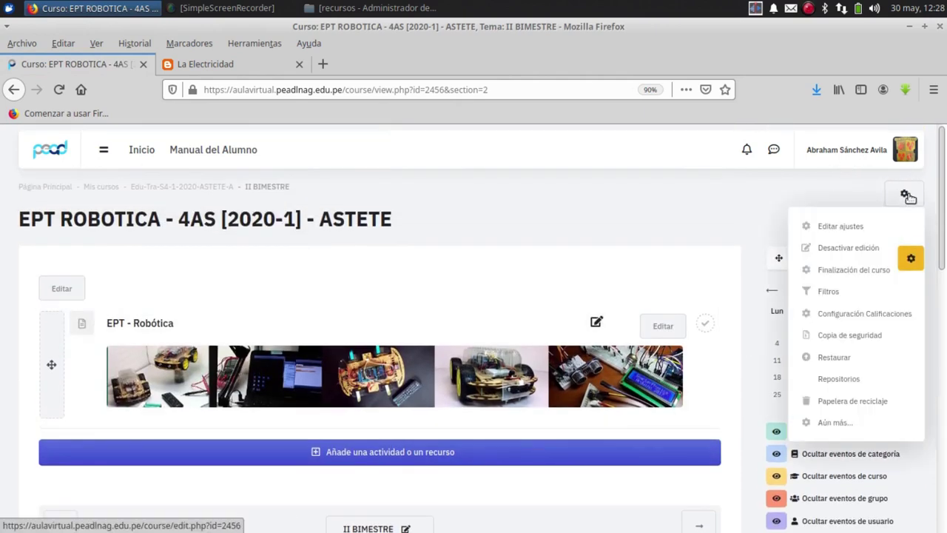
pyautogui.click(834, 250)
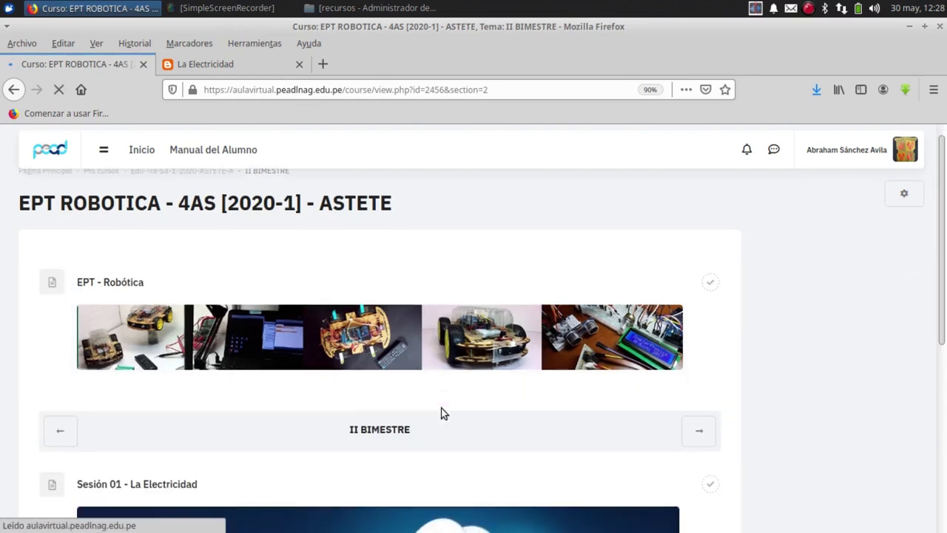
# Open the Sesión 01 - La Electricidad forum from the II BIMESTRE section and view its page.
pyautogui.scroll(-3, 441, 413)
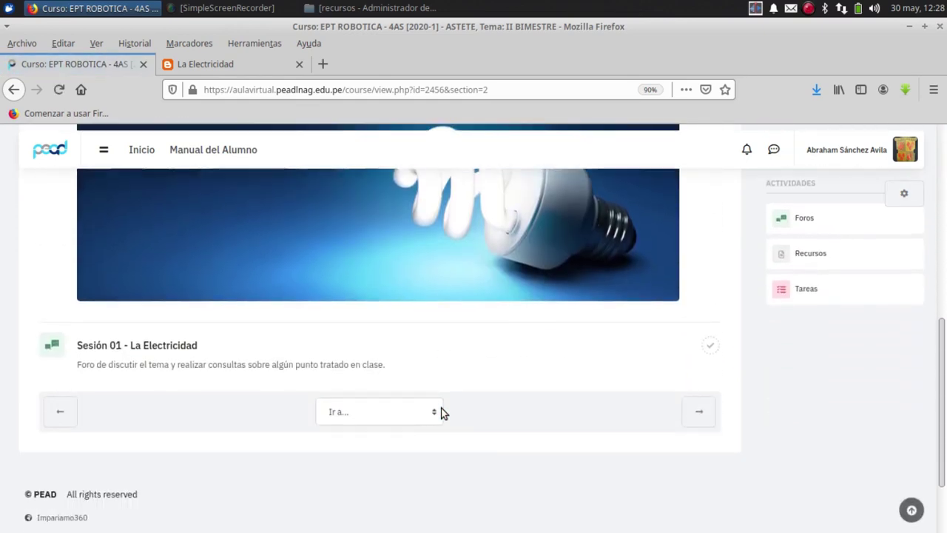
pyautogui.click(141, 344)
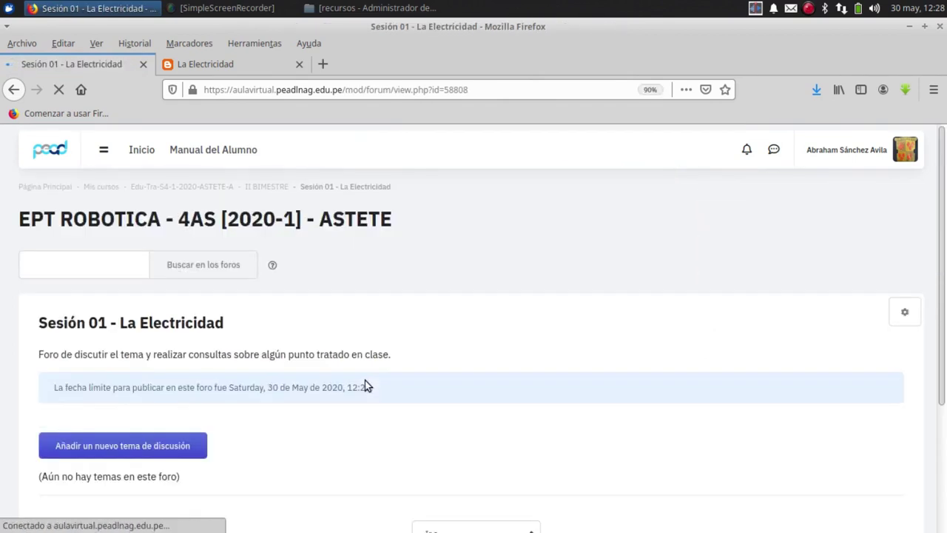
pyautogui.scroll(-3, 365, 382)
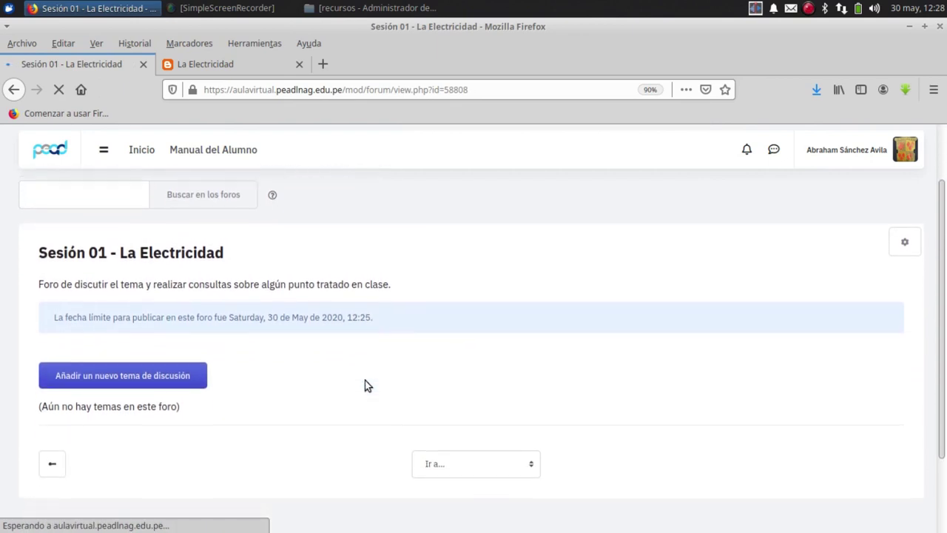
pyautogui.scroll(2, 365, 382)
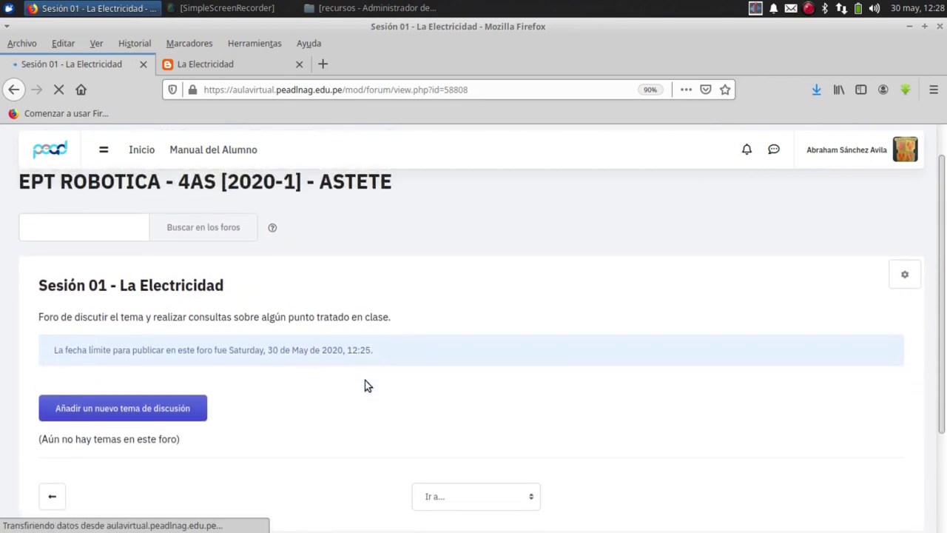
# Post a new discussion topic with the subject "La Ley de Ohm" and the message "Tema para discutir algunos problemas propuestos".
pyautogui.click(176, 409)
pyautogui.click(408, 448)
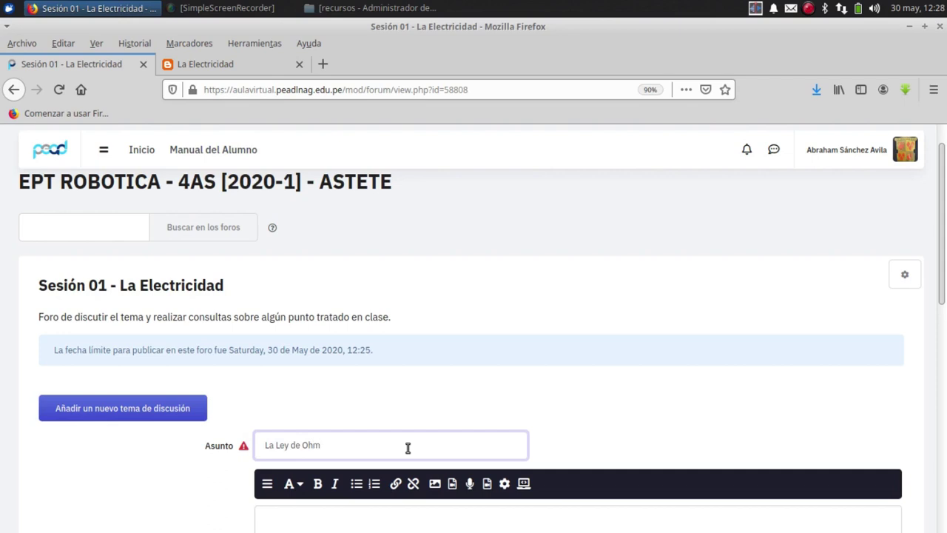
pyautogui.scroll(-2, 406, 450)
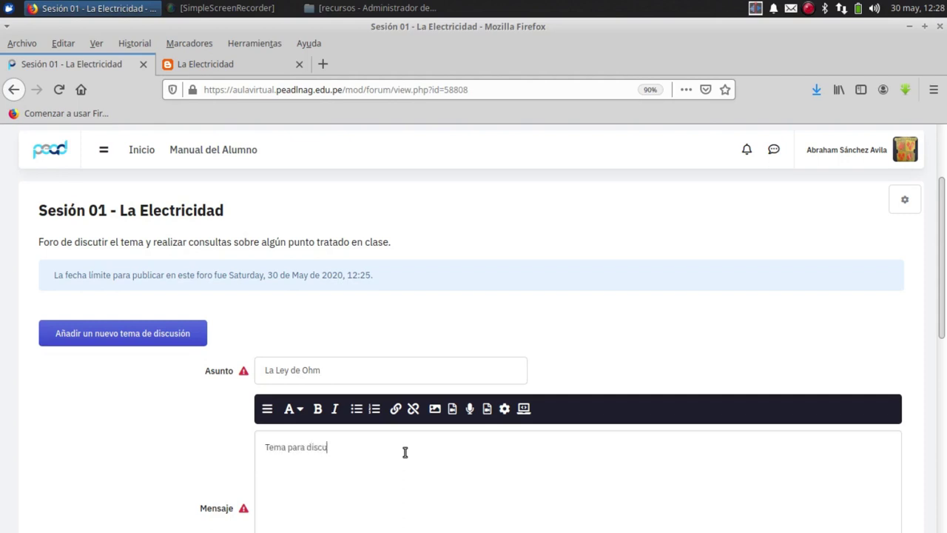
pyautogui.write('algunos p')
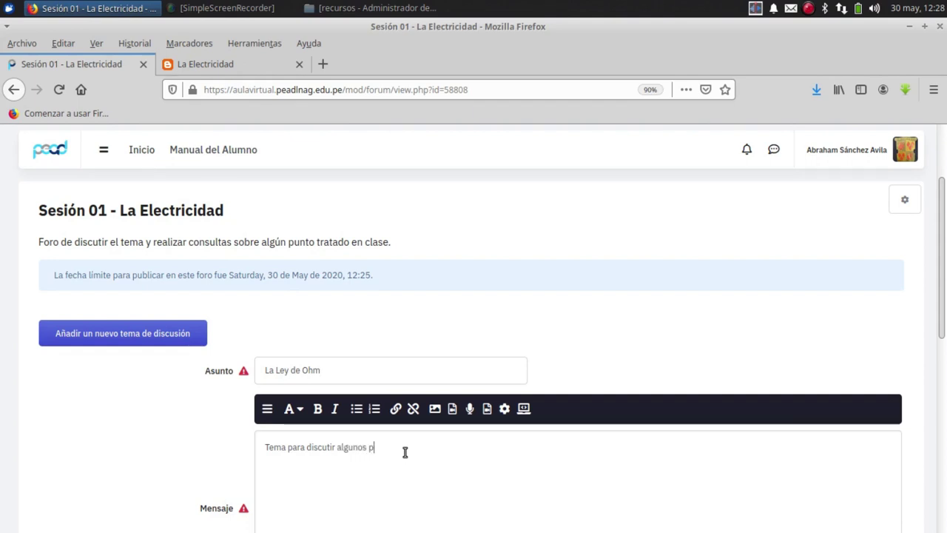
pyautogui.write('roblemas propuestos')
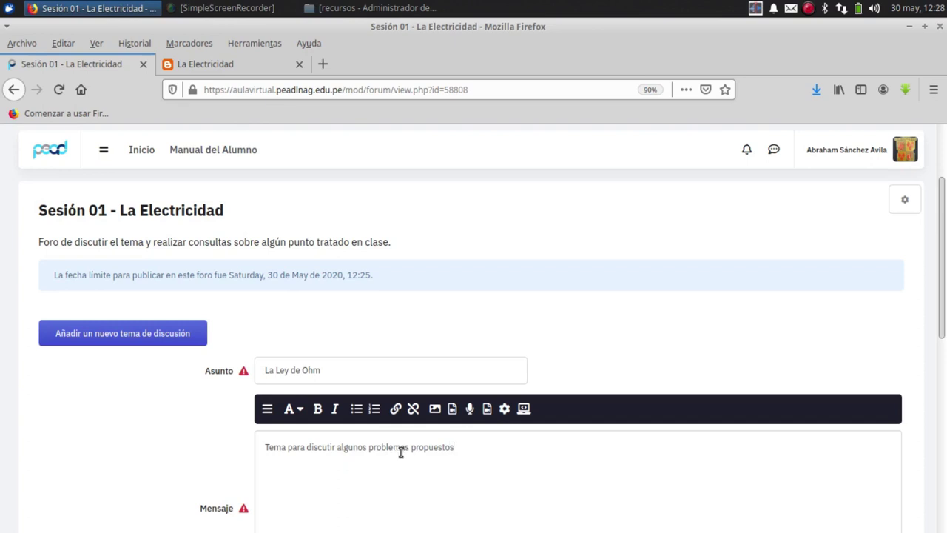
pyautogui.scroll(-2, 400, 452)
pyautogui.scroll(-1, 400, 452)
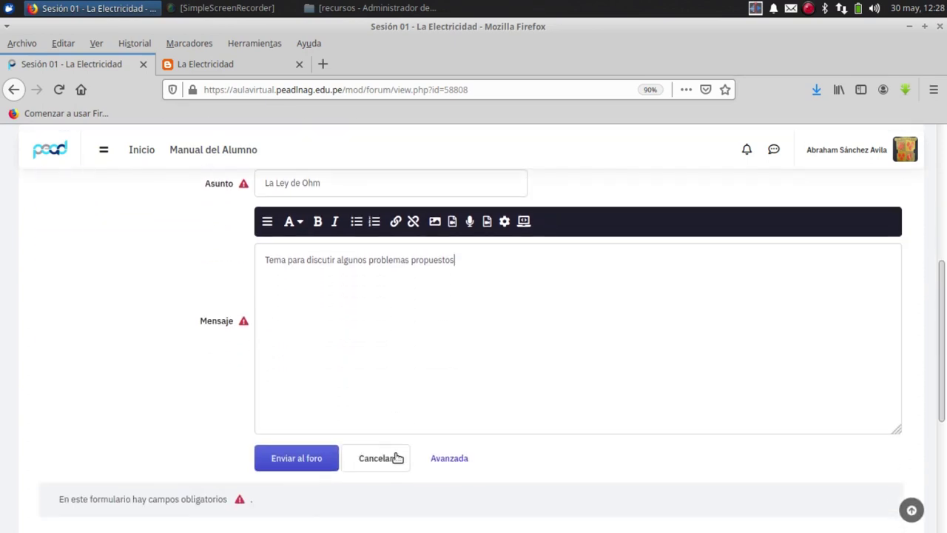
pyautogui.click(305, 460)
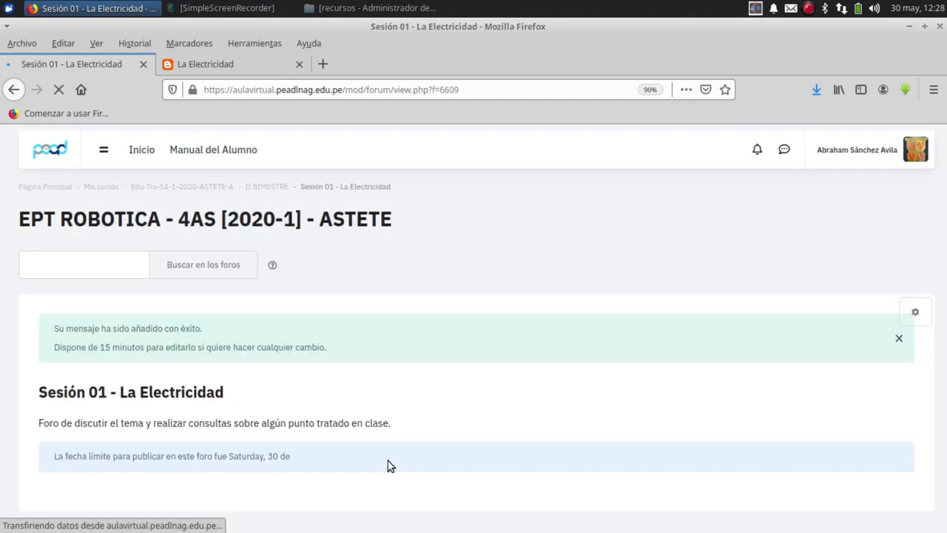
# Open the La Ley de Ohm discussion from the forum's topic list.
pyautogui.scroll(-2, 388, 466)
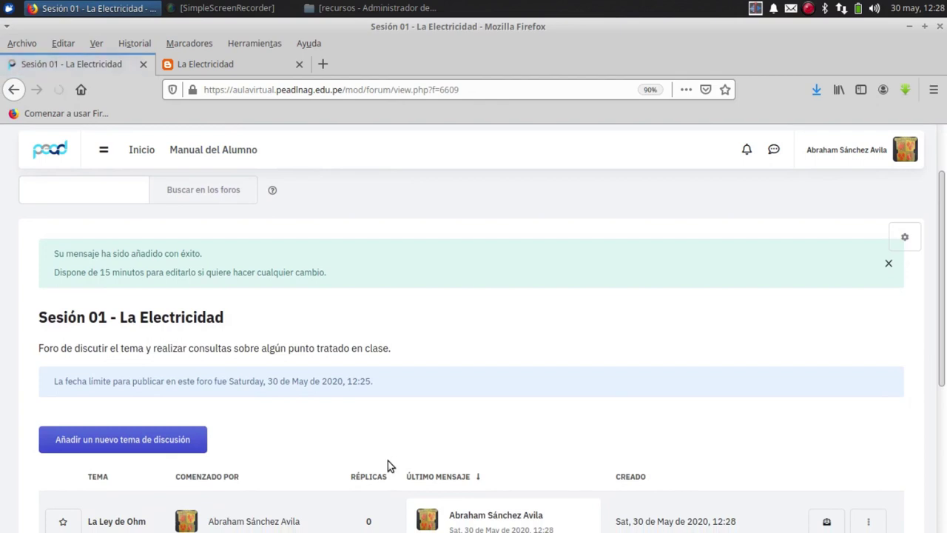
pyautogui.scroll(-3, 388, 460)
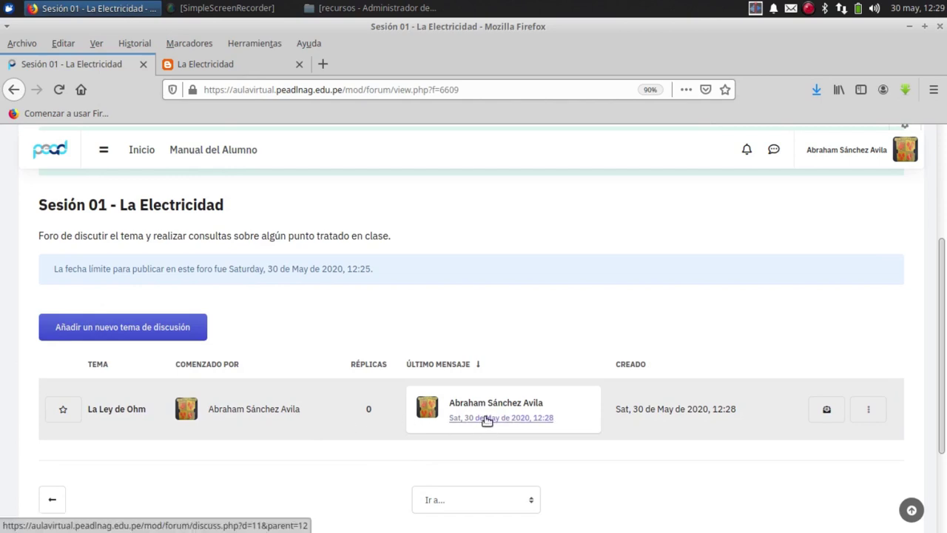
pyautogui.click(116, 410)
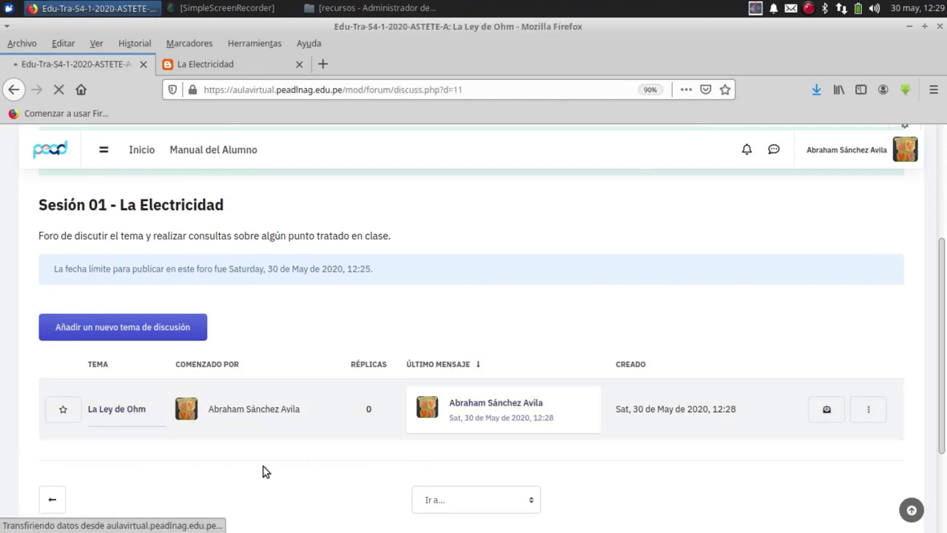
pyautogui.scroll(-4, 679, 475)
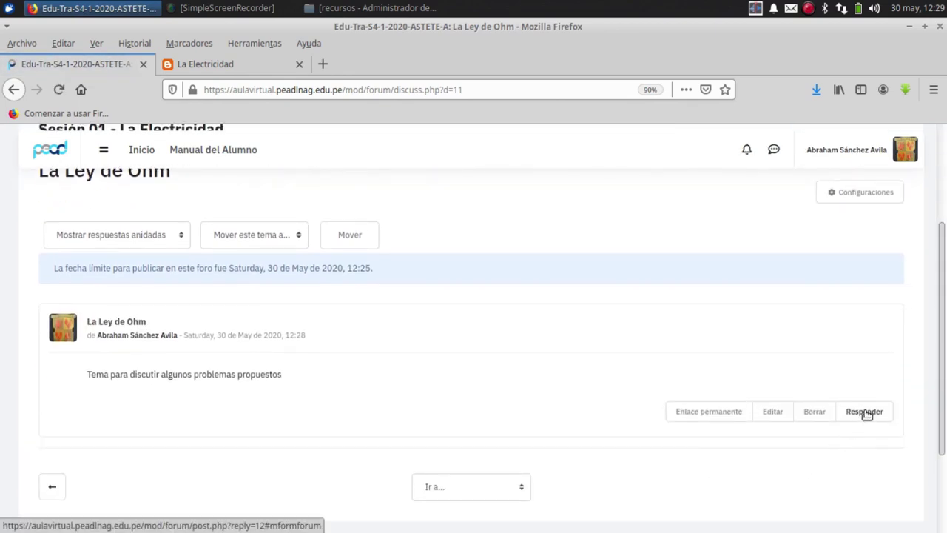
# Reply to the La Ley de Ohm post with "Bienvenidos...!" and review the discussion thread.
pyautogui.click(864, 411)
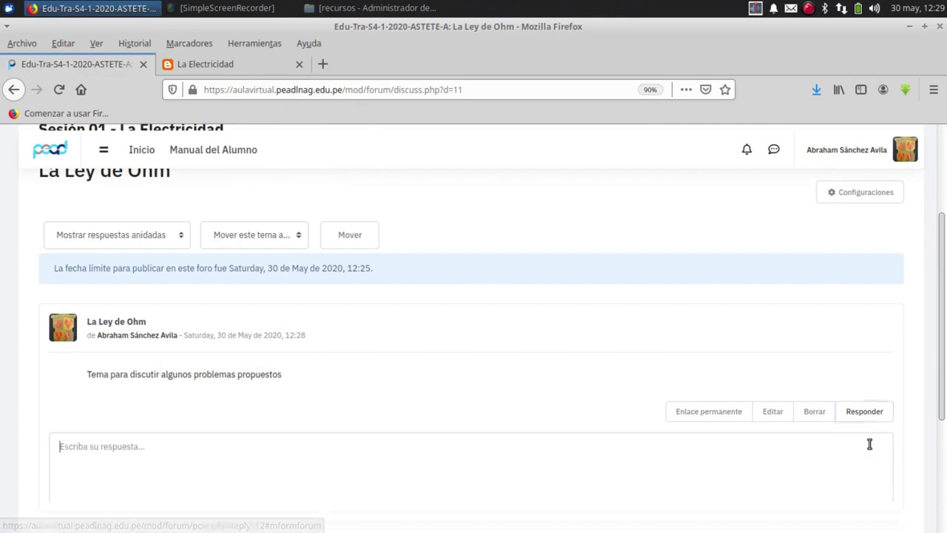
pyautogui.write('Bienvenidos...!')
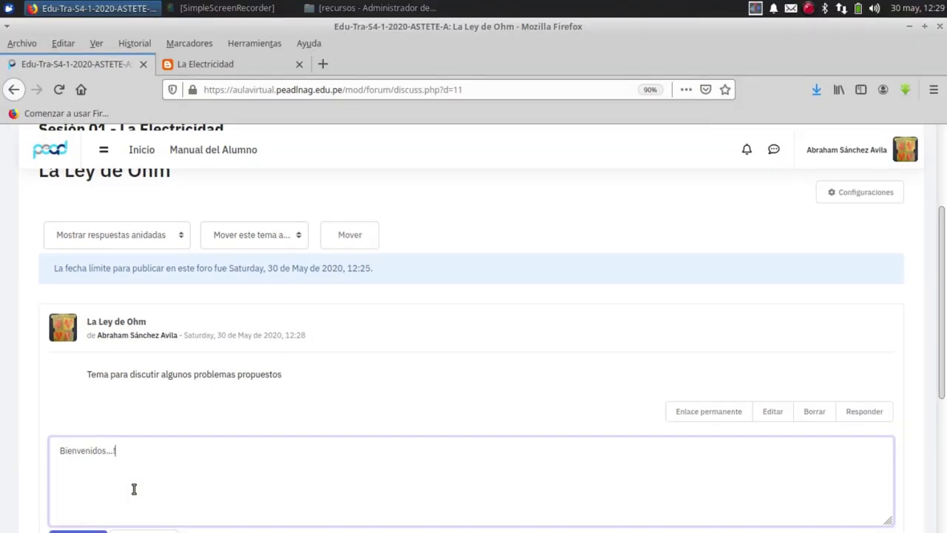
pyautogui.scroll(-2, 134, 488)
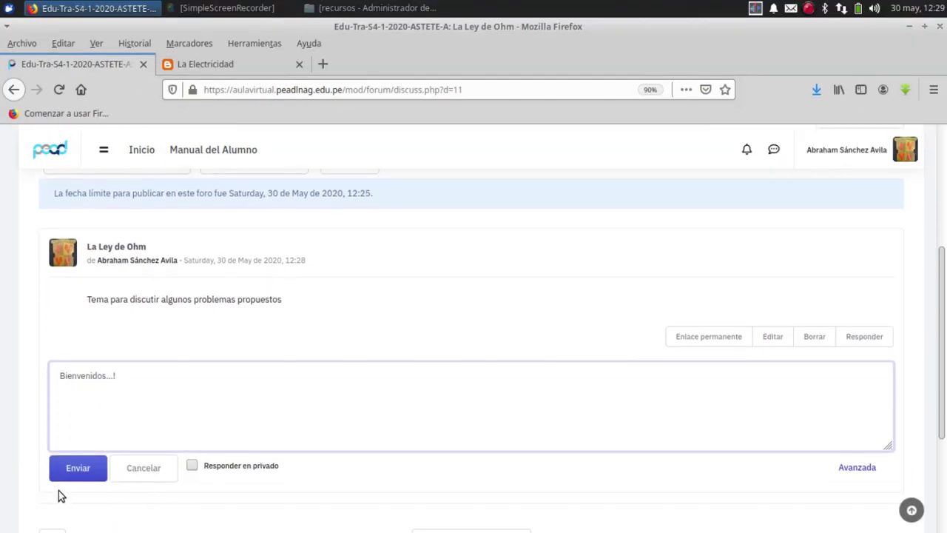
pyautogui.click(72, 478)
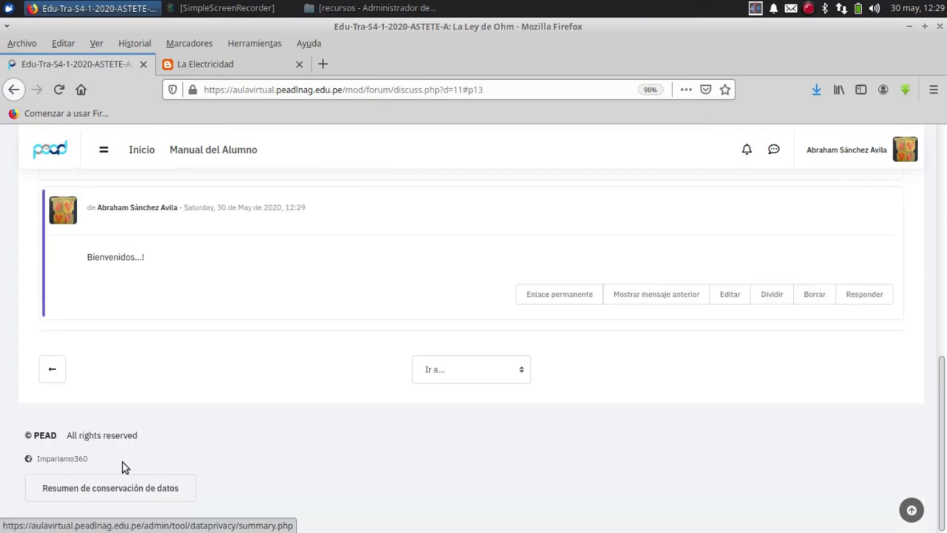
pyautogui.scroll(5, 138, 454)
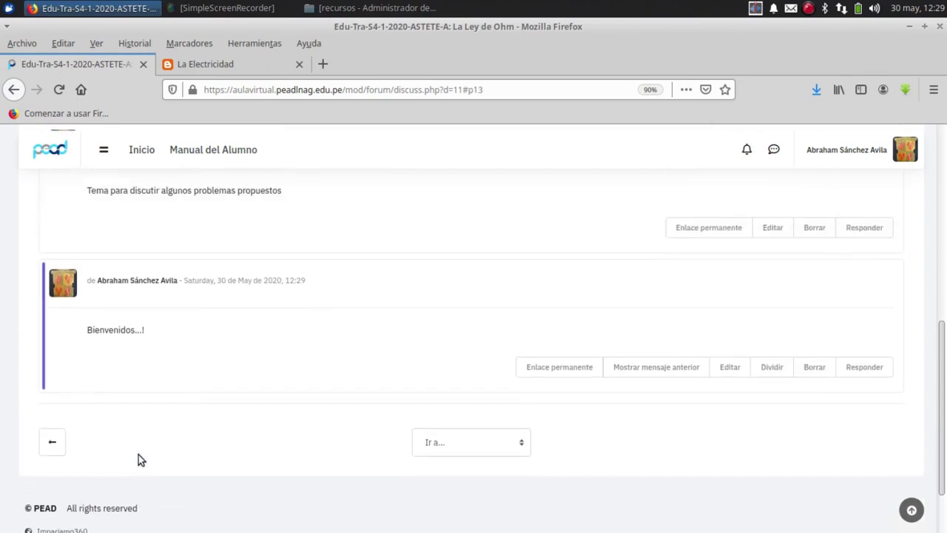
pyautogui.scroll(5, 138, 454)
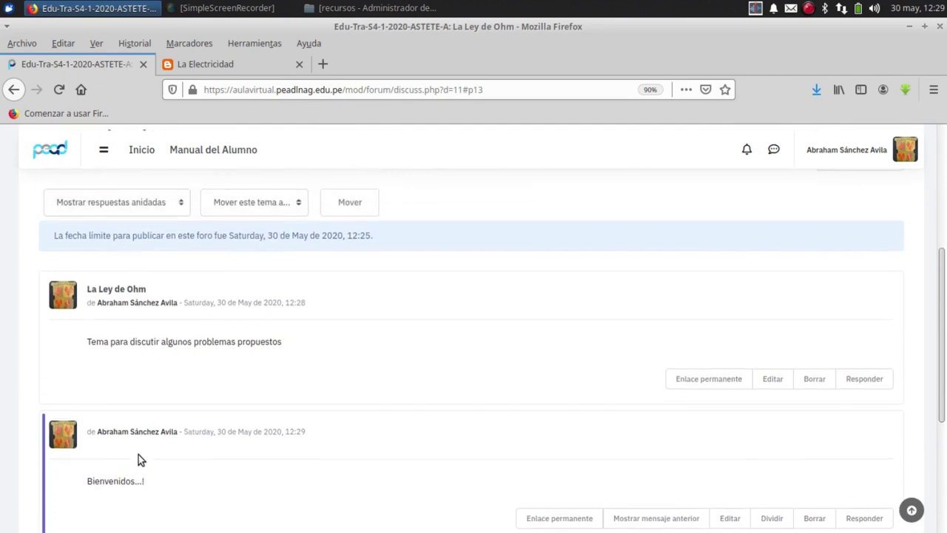
pyautogui.scroll(3, 138, 455)
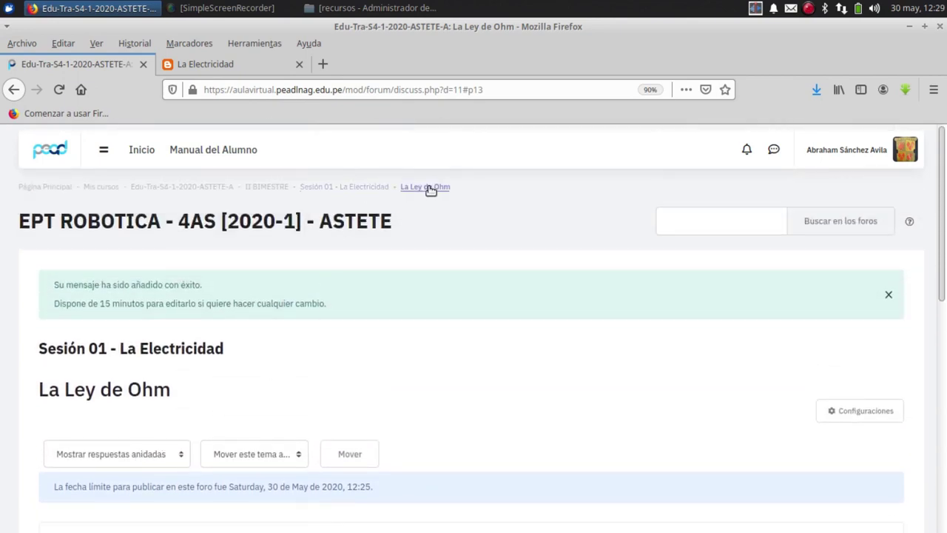
# Return to the Sesión 01 - La Electricidad forum page and review its list of discussion topics.
pyautogui.click(372, 188)
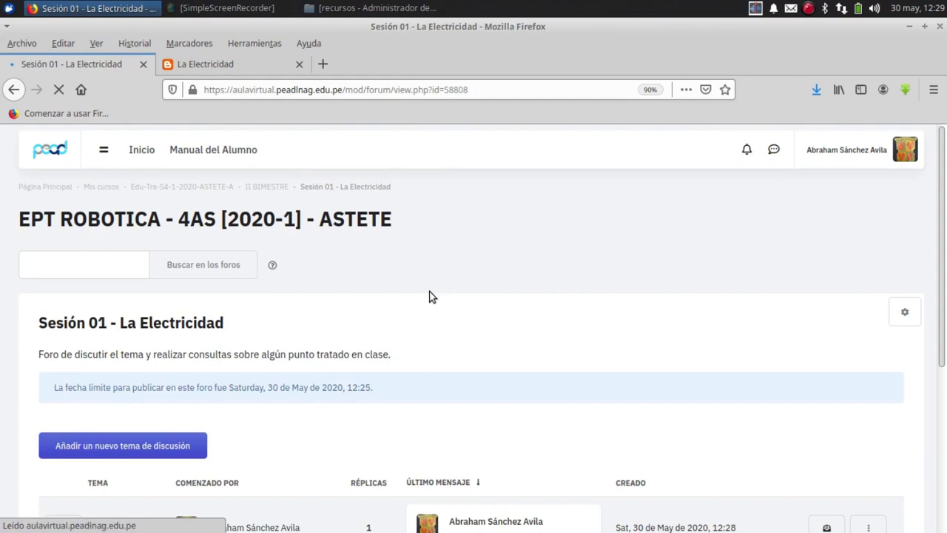
pyautogui.scroll(-2, 433, 295)
pyautogui.scroll(-3, 433, 296)
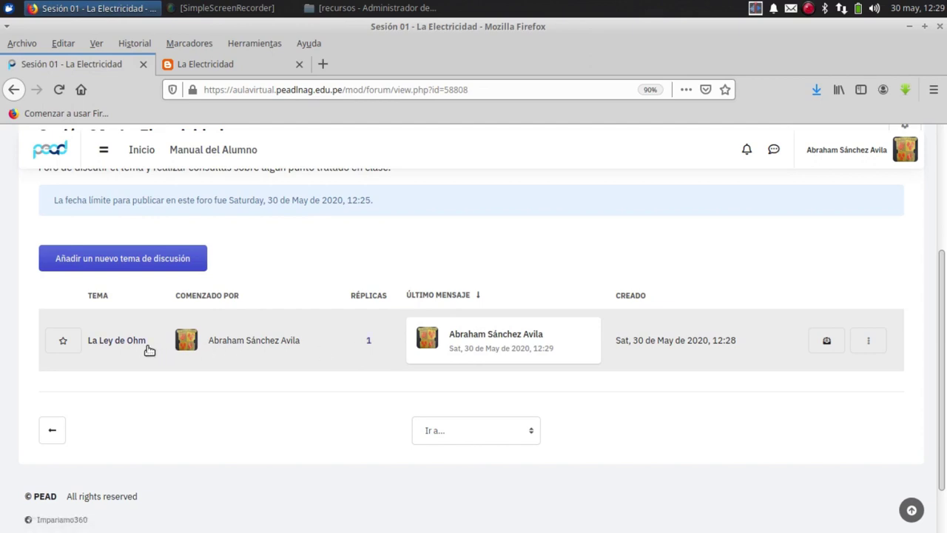
pyautogui.scroll(2, 38, 346)
pyautogui.scroll(3, 38, 346)
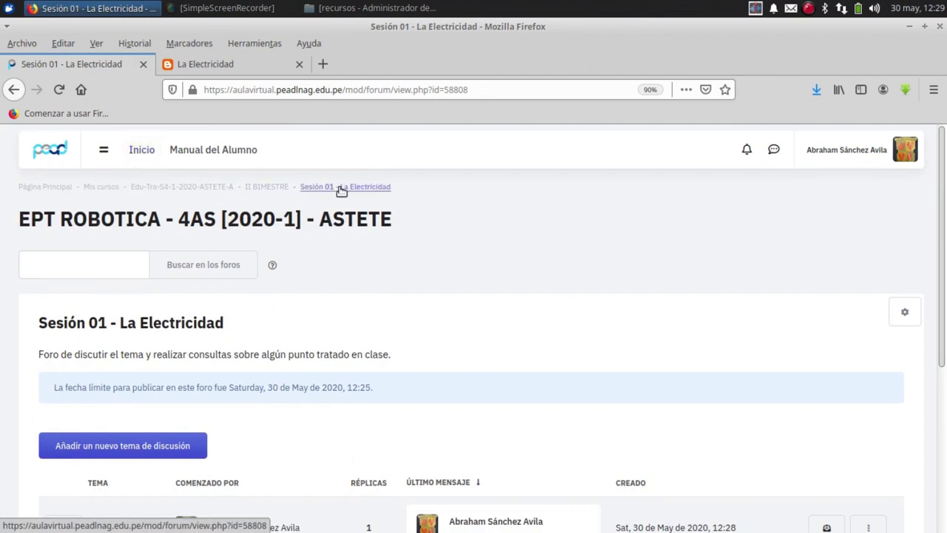
# Go back to the II BIMESTRE section and view the Sesión 01 - La Electricidad forum entry.
pyautogui.click(315, 190)
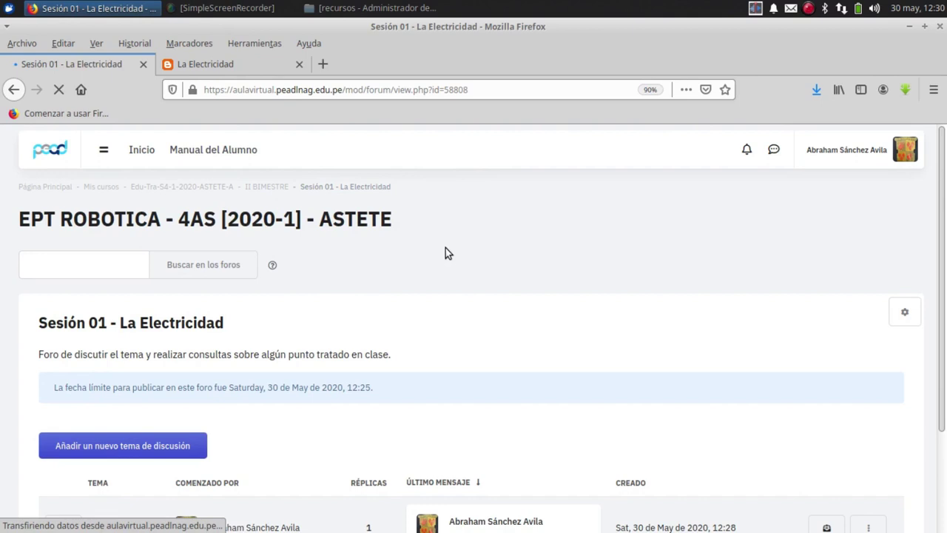
pyautogui.click(268, 188)
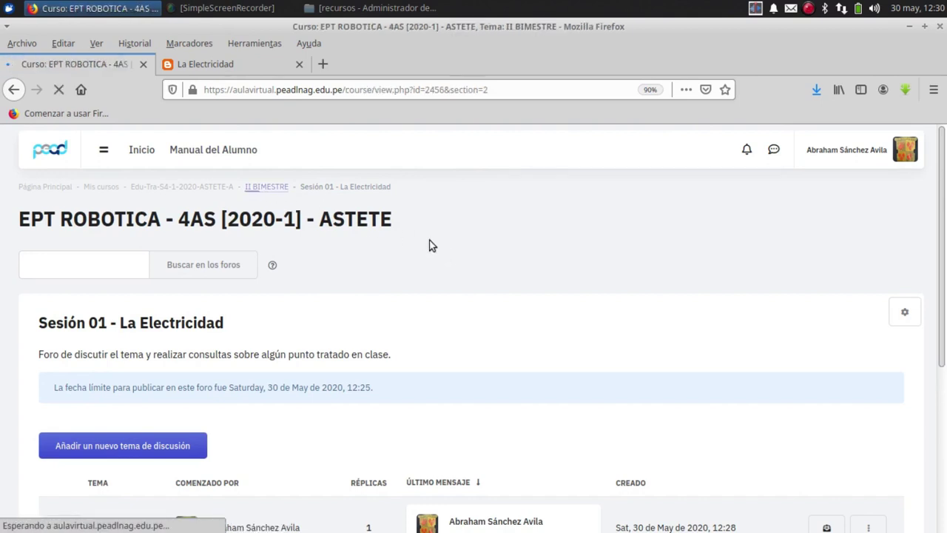
pyautogui.scroll(-5, 432, 246)
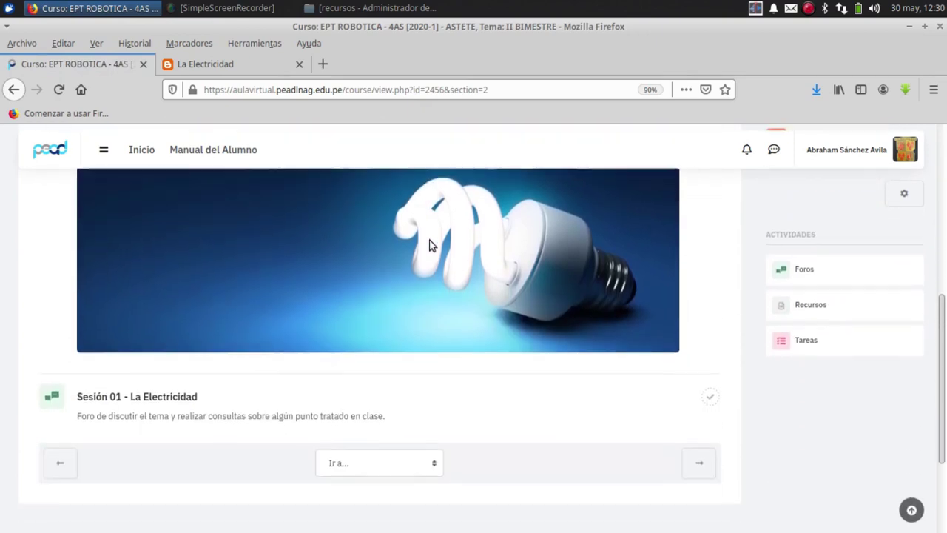
pyautogui.scroll(-1, 432, 245)
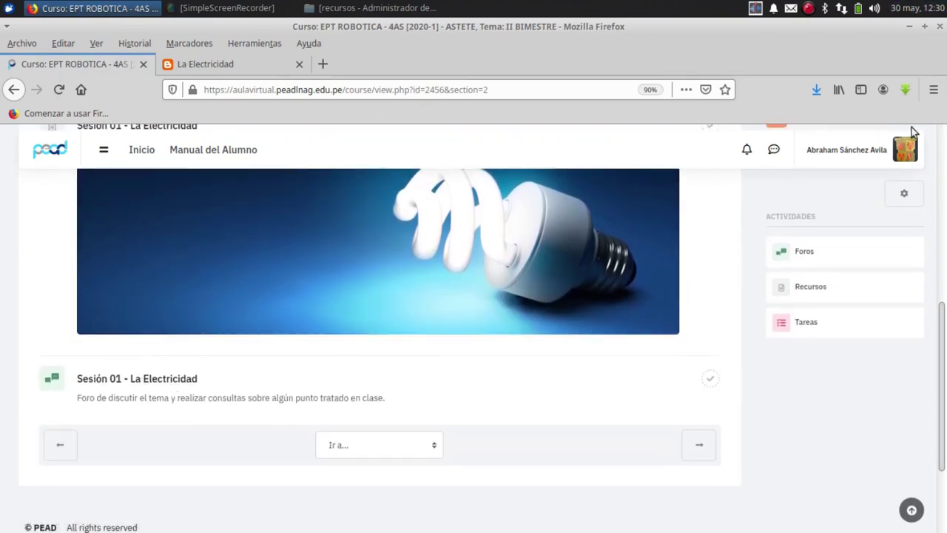
# Check the course calendar for June 2020, return it to May 2020, and view the events on 30 May.
pyautogui.scroll(5, 876, 256)
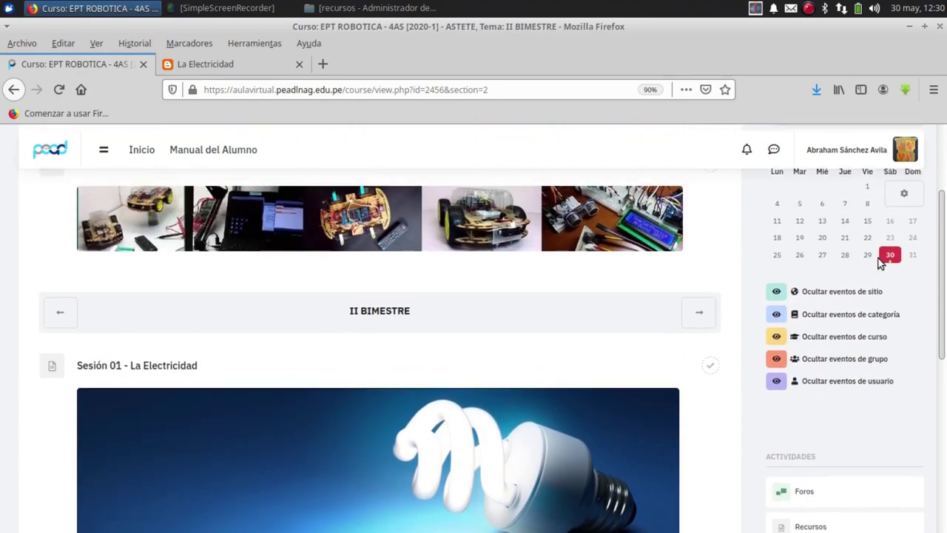
pyautogui.scroll(3, 878, 258)
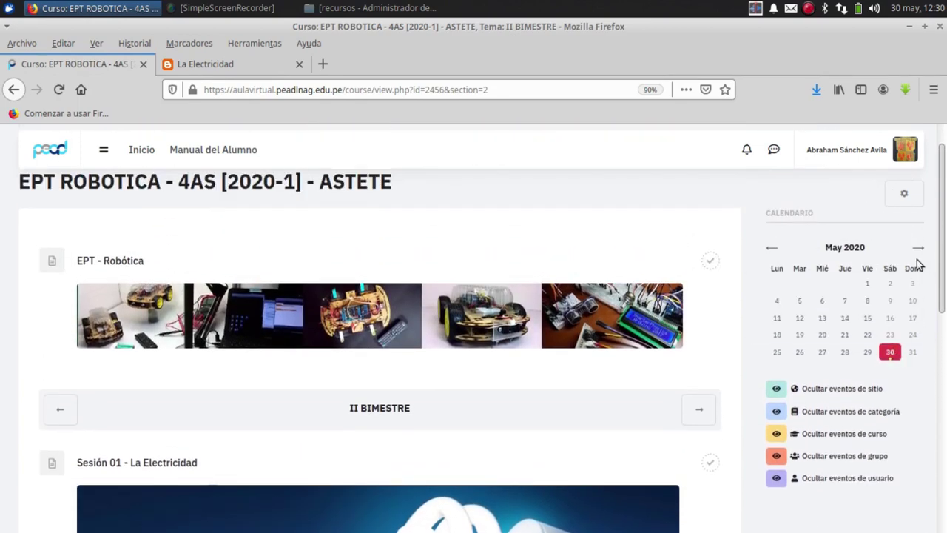
pyautogui.click(917, 251)
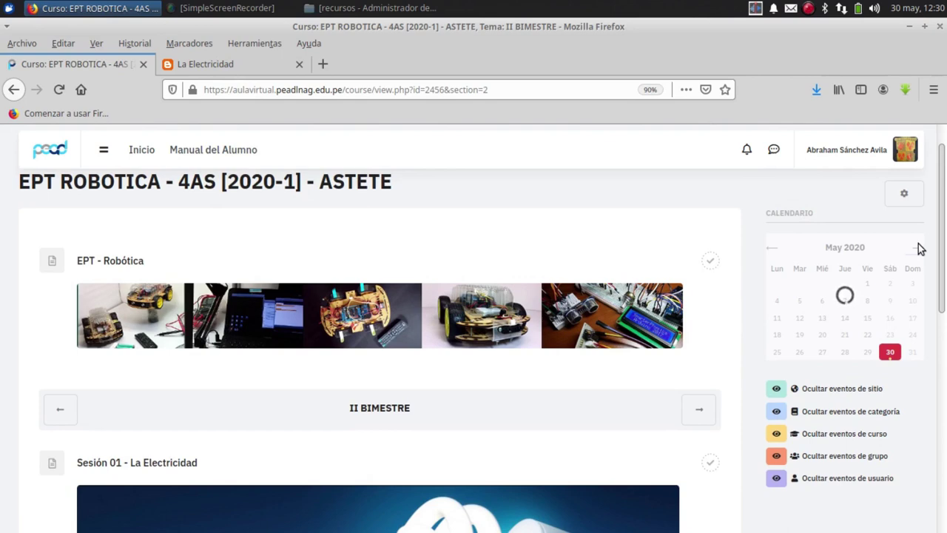
pyautogui.moveTo(869, 287)
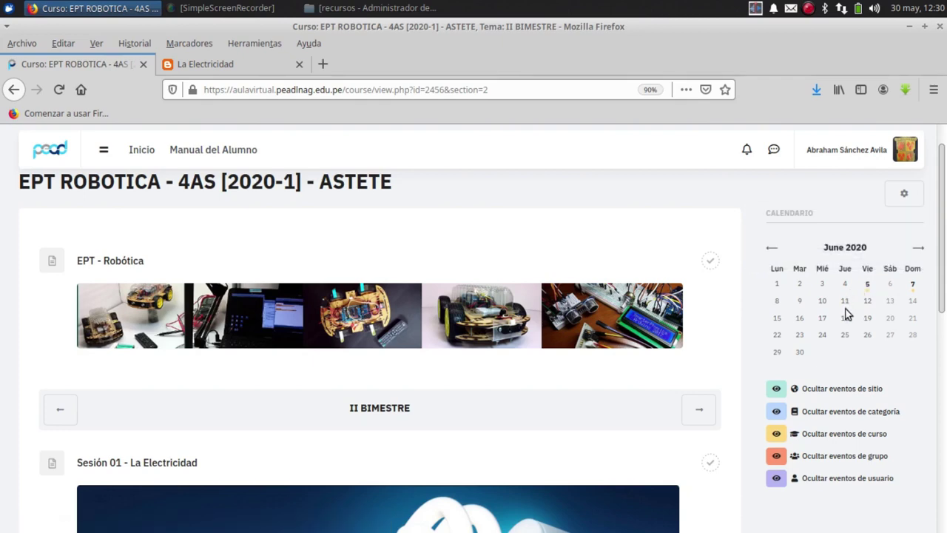
pyautogui.click(770, 249)
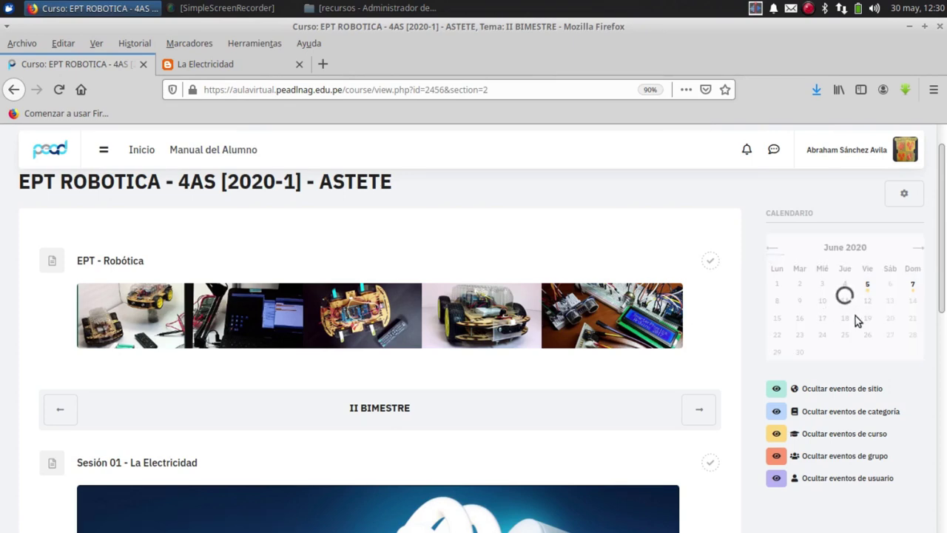
pyautogui.moveTo(892, 354)
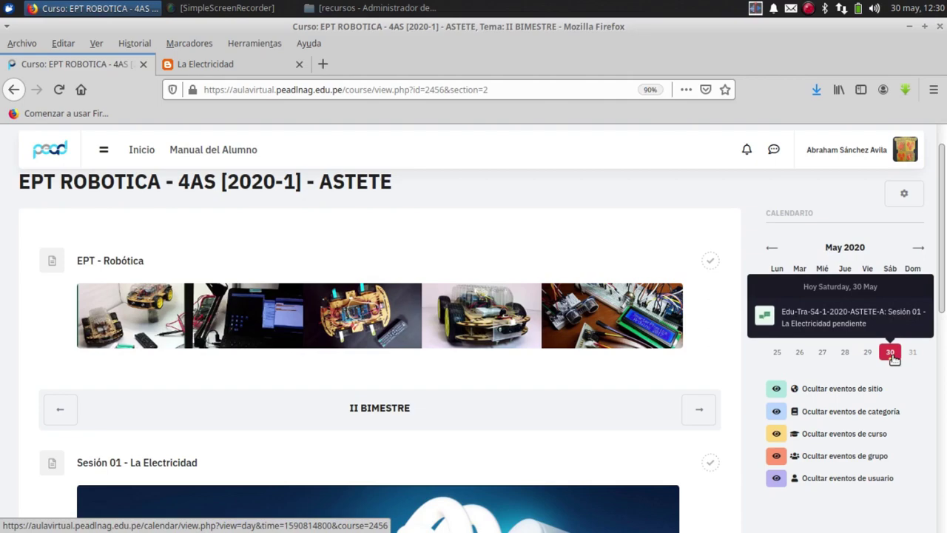